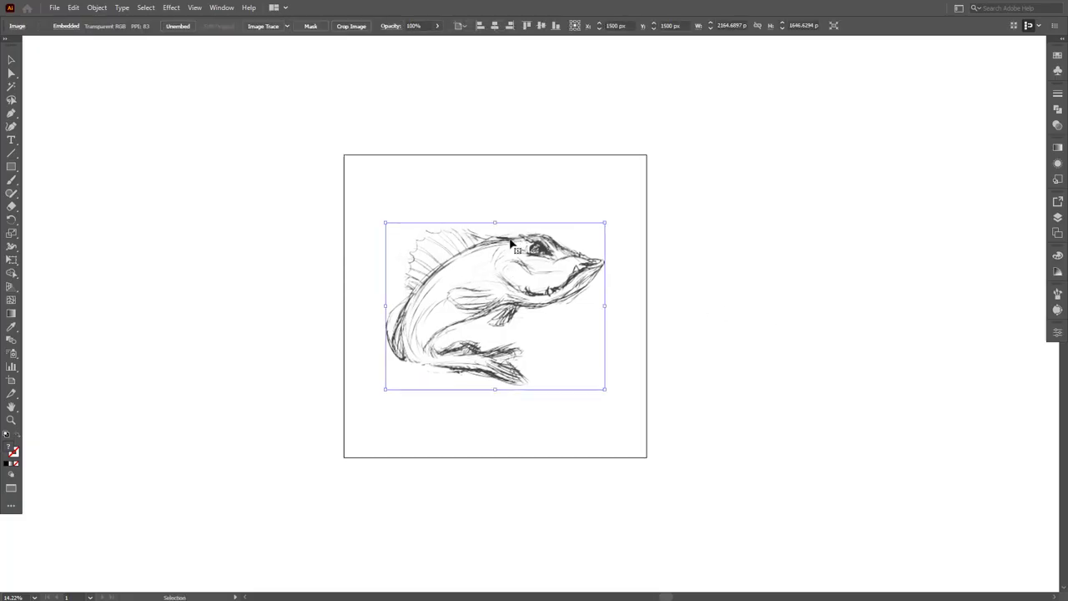
Step: Lower the fish sketch's opacity to about 27% and zoom in on it as a tracing guide
left_click(437, 26)
left_click_drag(434, 39, 406, 43)
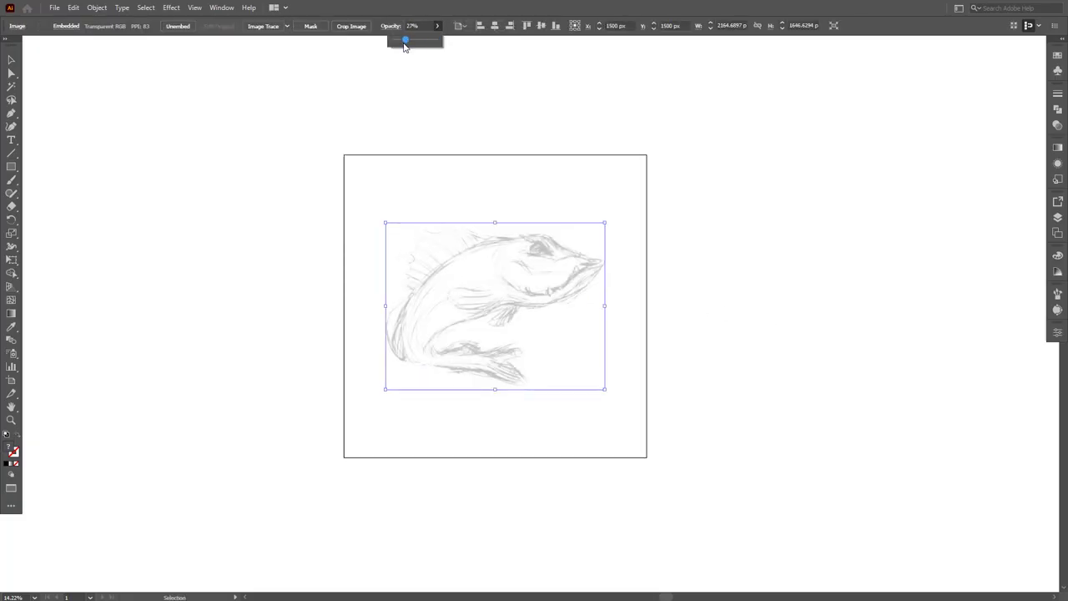
key("ctrl+shift+a")
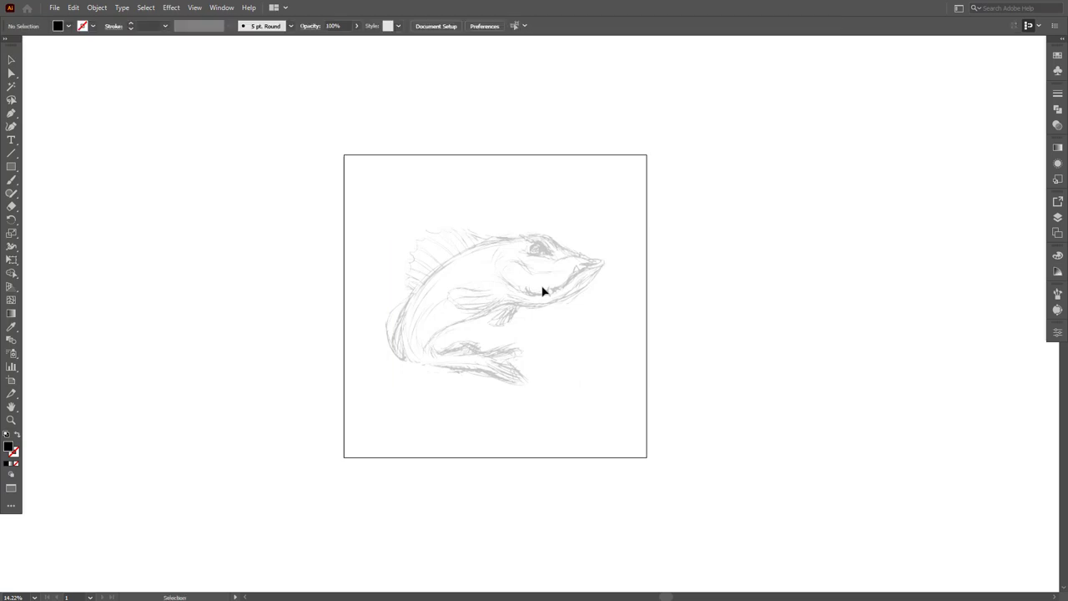
left_click_drag(390, 267, 687, 439)
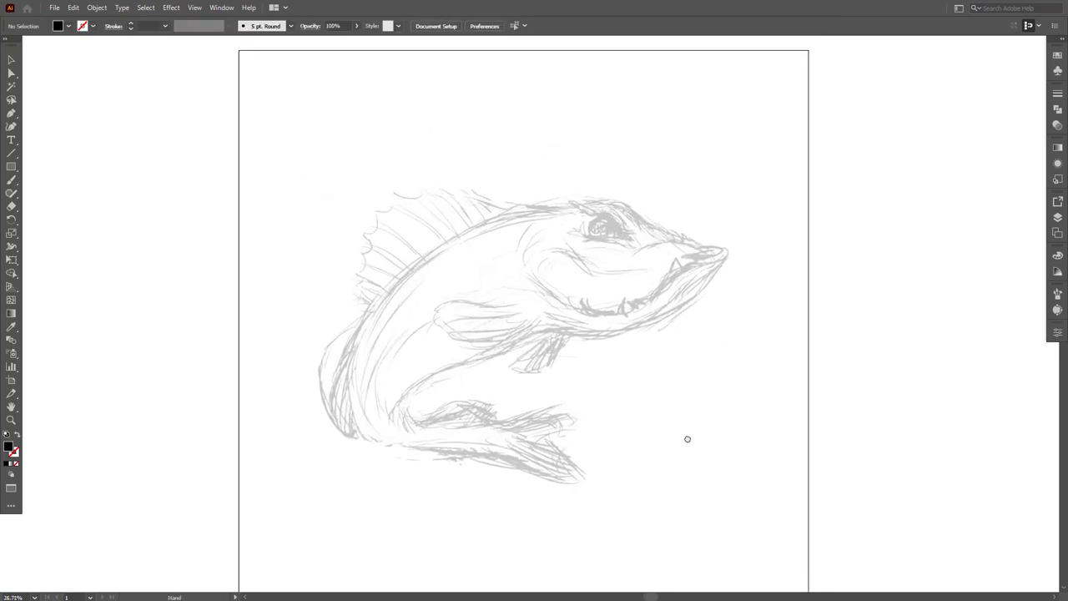
Step: Create a 9 pt Paintbrush calligraphic brush with pressure-controlled size variation of 9 pt
left_click(10, 182)
left_click(1057, 309)
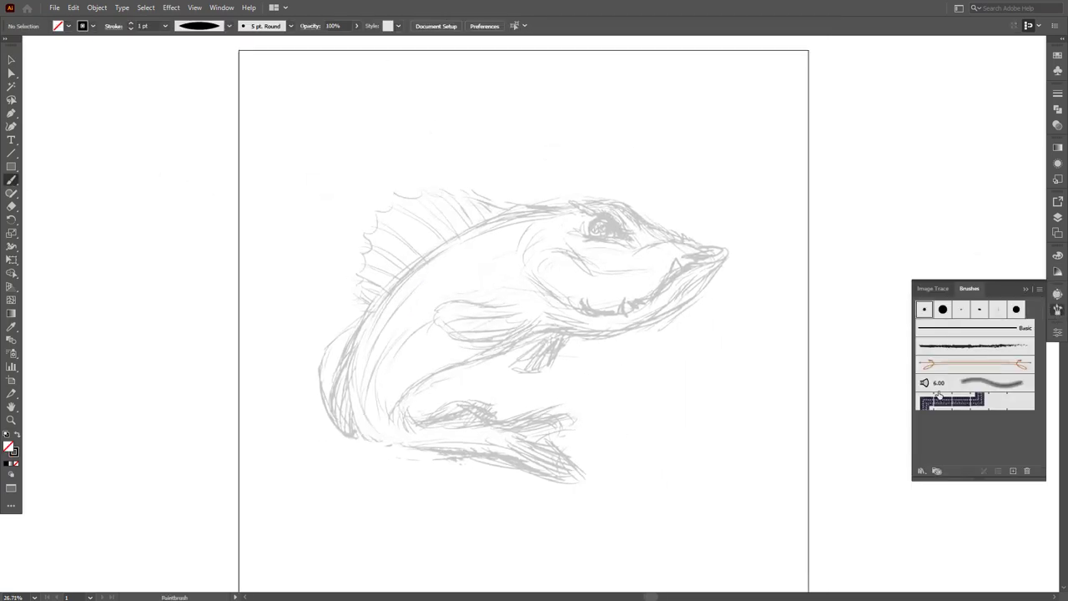
left_click(1013, 470)
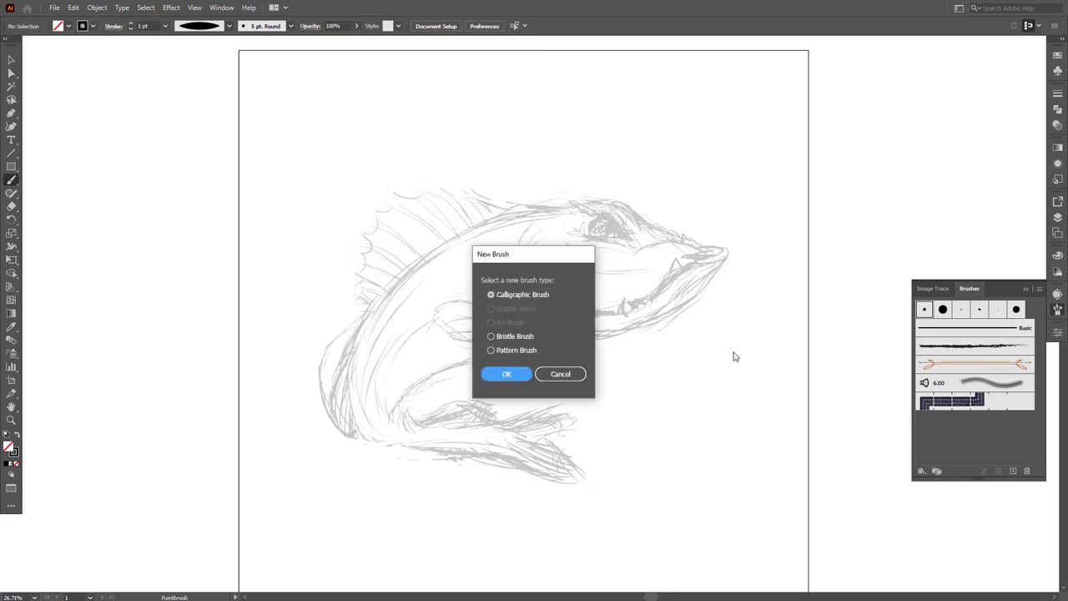
left_click(514, 374)
left_click(562, 362)
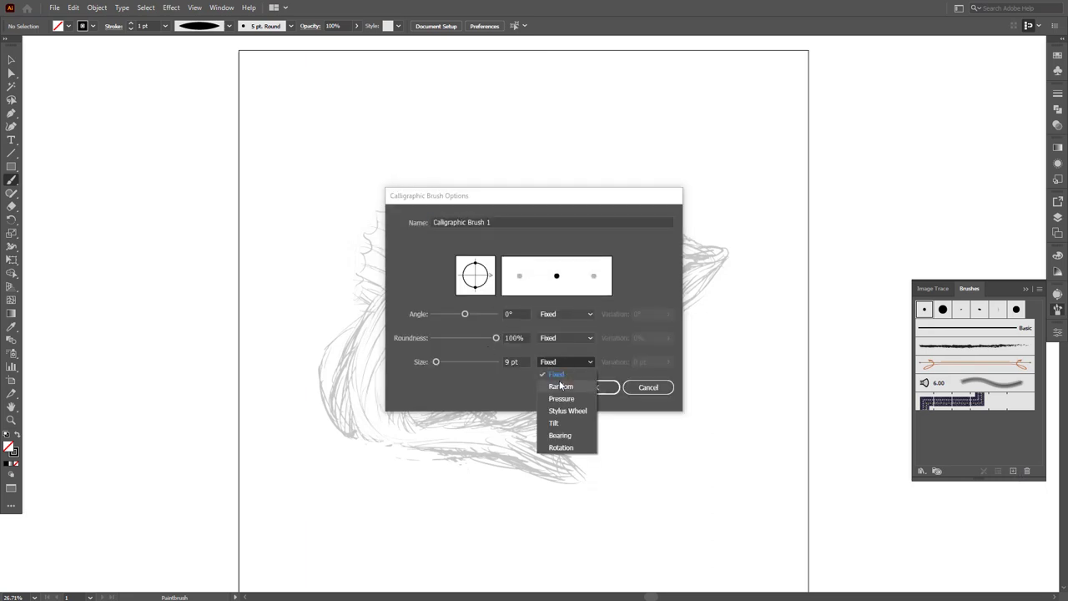
left_click(588, 395)
left_click(668, 362)
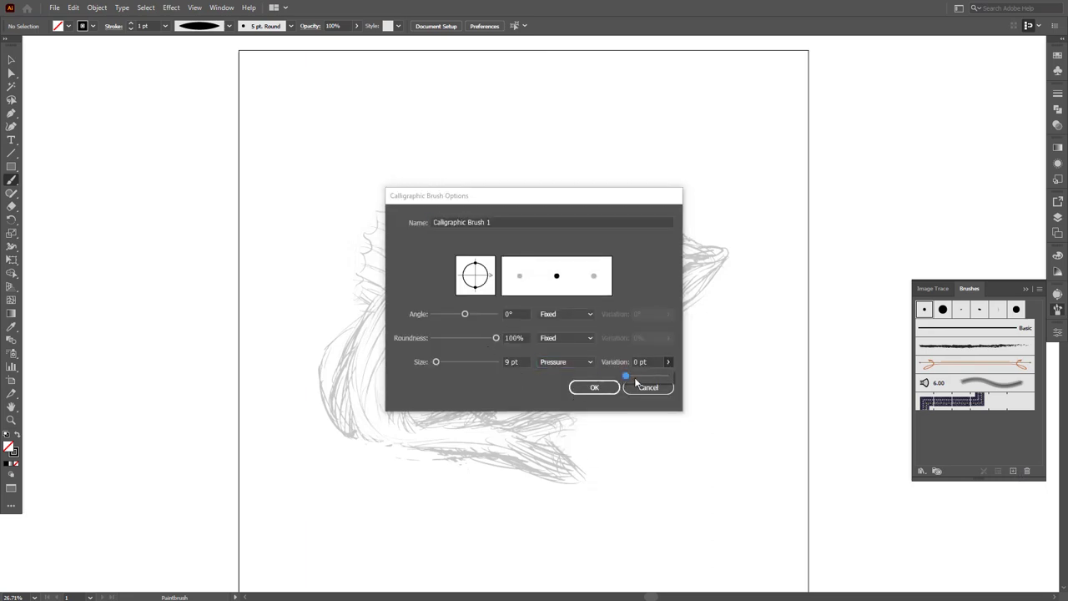
left_click_drag(659, 375, 665, 375)
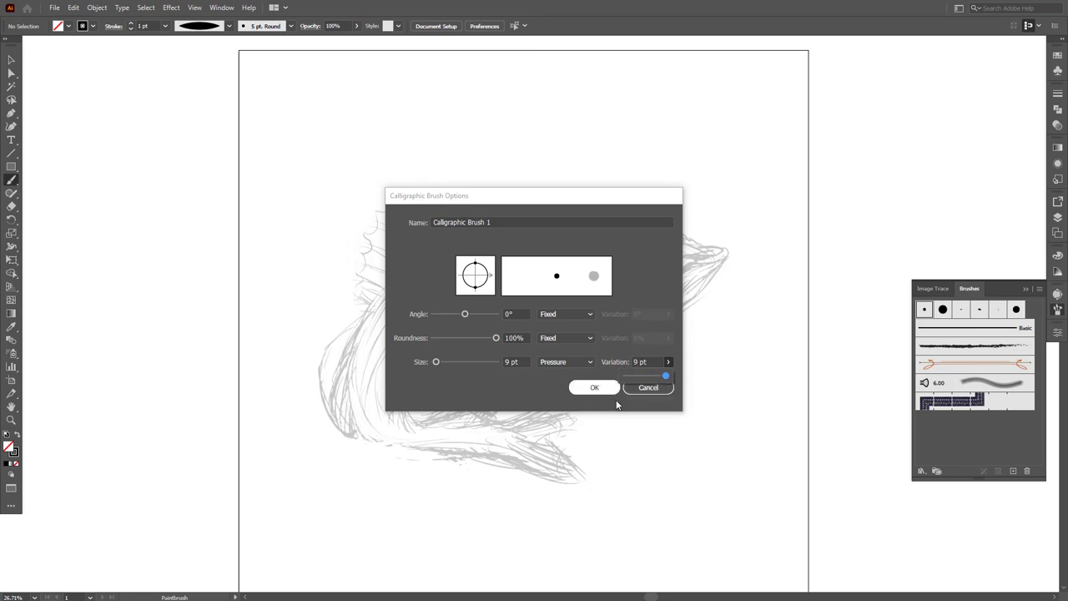
left_click(594, 388)
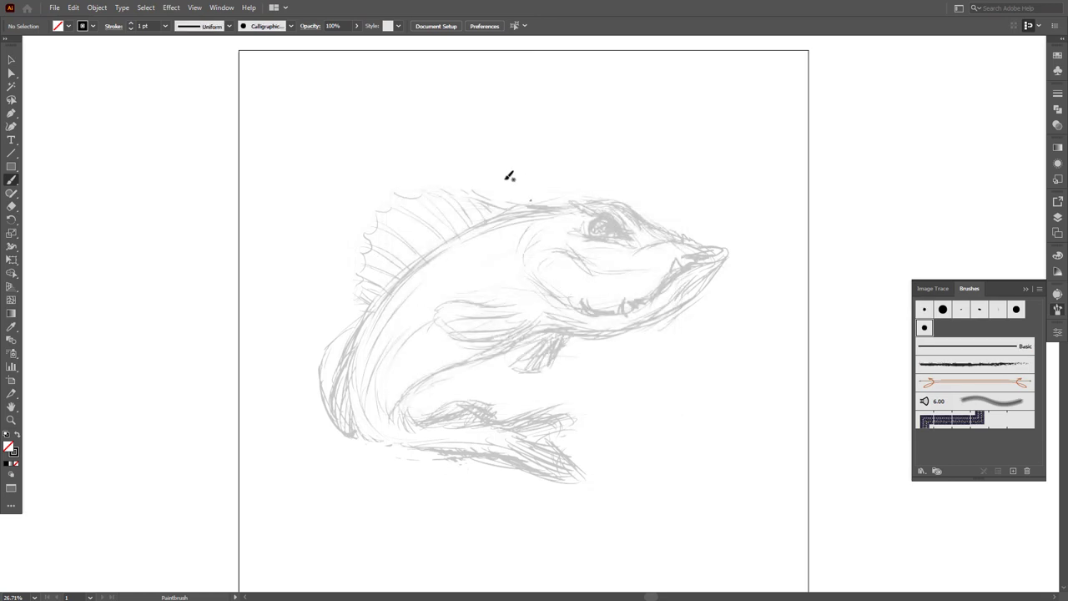
left_click(1057, 310)
Step: Ink the fish's long back line and the eye's upper and lower lids
left_click_drag(431, 248, 510, 214)
key("ctrl+z")
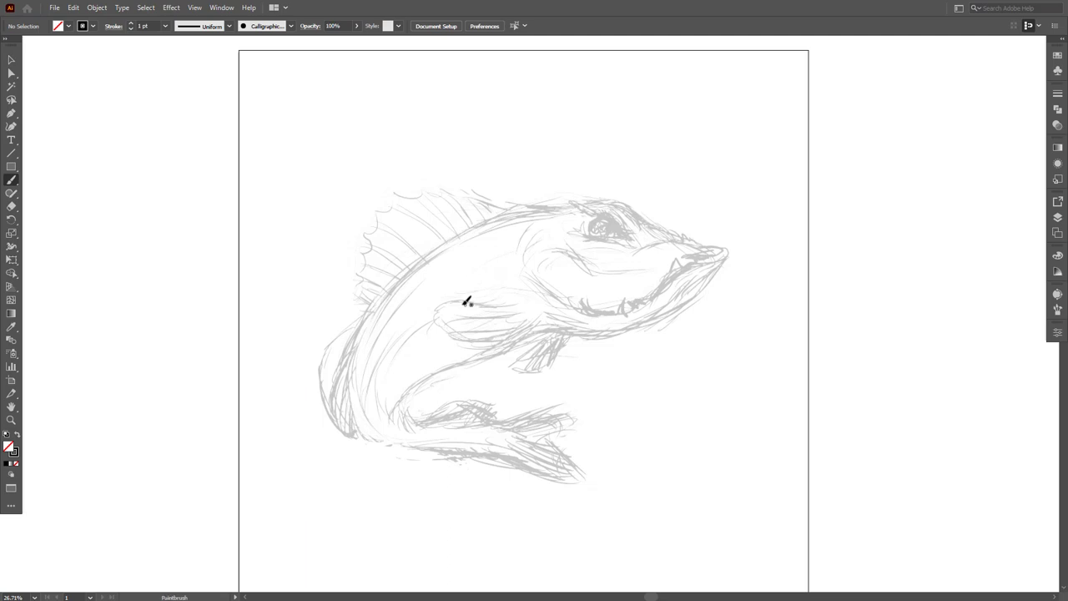
scroll(467, 301, "up", 1)
mouse_move(303, 397)
left_mouse_down()
mouse_move(594, 198)
mouse_move(676, 240)
left_mouse_up()
left_click_drag(599, 245, 669, 252)
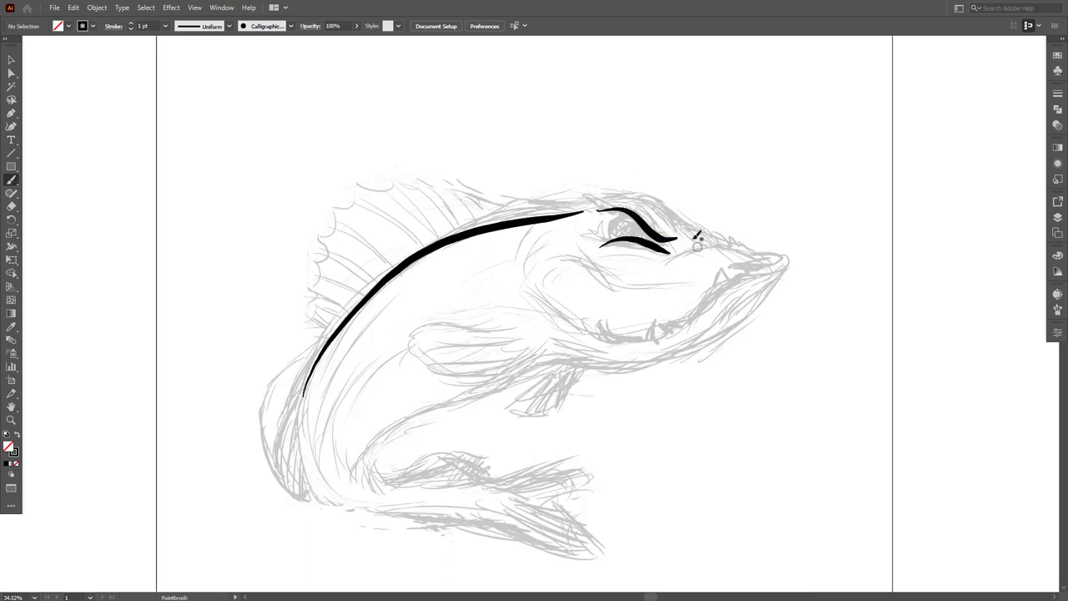
mouse_move(632, 214)
left_mouse_down()
mouse_move(621, 239)
mouse_move(627, 217)
mouse_move(640, 238)
mouse_move(643, 225)
mouse_move(669, 243)
left_mouse_up()
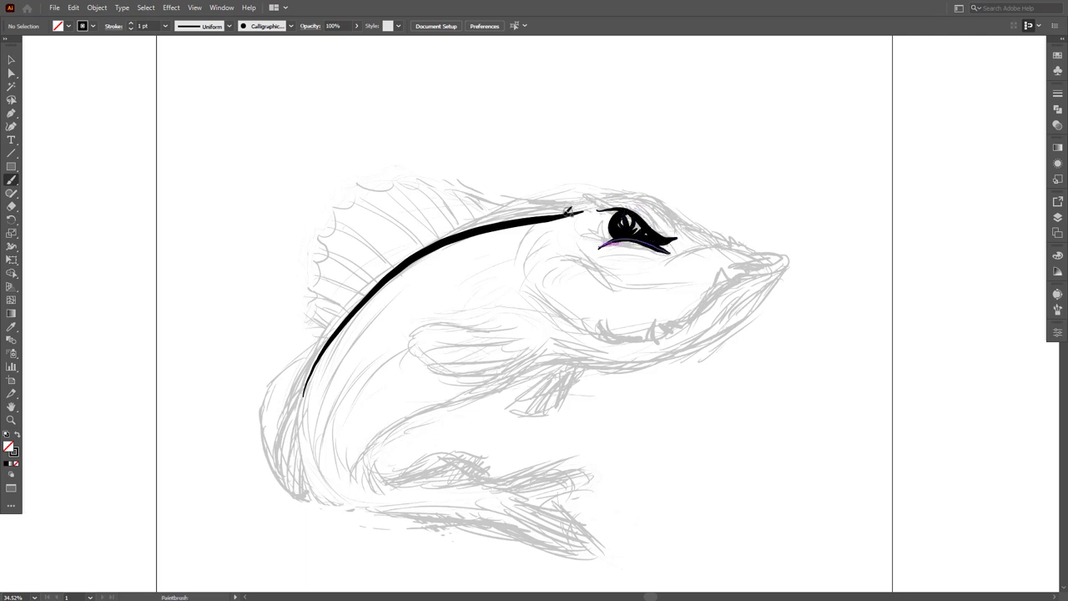
Step: Ink the head outline to the snout, the line under the eye and the jaw line
mouse_move(571, 211)
left_mouse_down()
mouse_move(647, 199)
mouse_move(743, 244)
left_mouse_up()
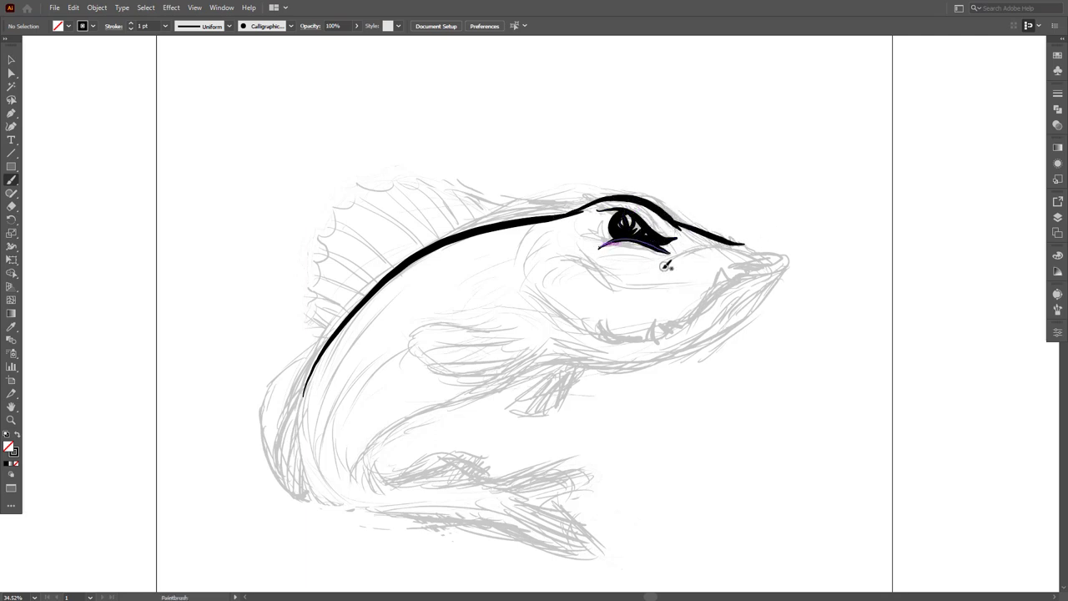
left_click_drag(667, 260, 764, 248)
scroll(751, 250, "down", 1)
scroll(751, 250, "up", 1)
mouse_move(594, 352)
left_mouse_down()
mouse_move(734, 280)
mouse_move(707, 295)
left_mouse_up()
Step: Redraw the lower jaw, add teeth, and thicken the stroke along the top of the eye
key("ctrl+z")
key("ctrl+z")
mouse_move(753, 265)
left_mouse_down()
mouse_move(651, 342)
mouse_move(552, 351)
left_mouse_up()
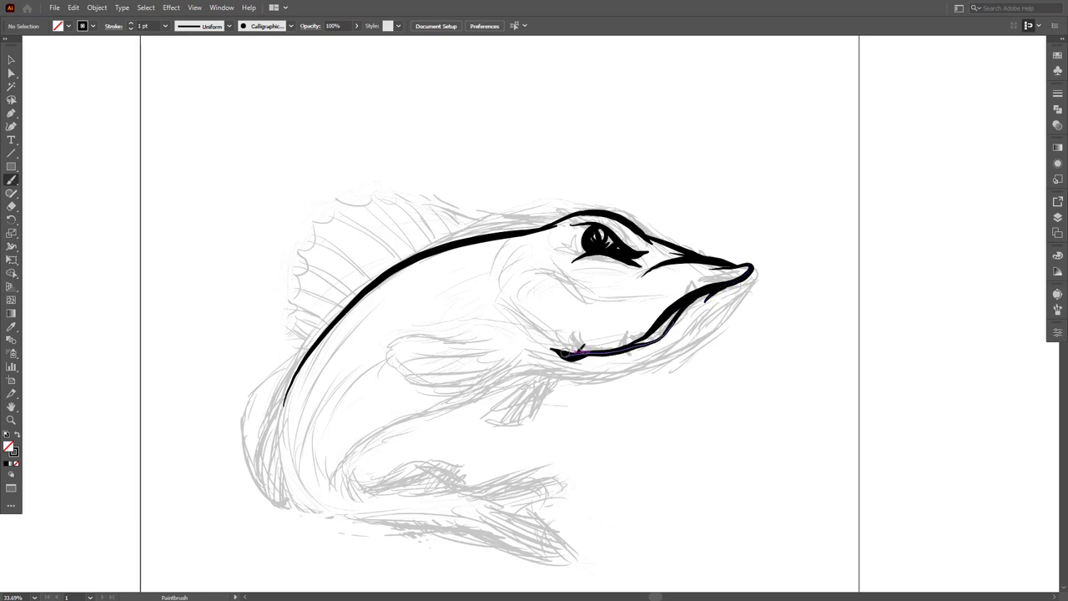
left_click_drag(616, 332, 639, 341)
left_click_drag(677, 302, 748, 262)
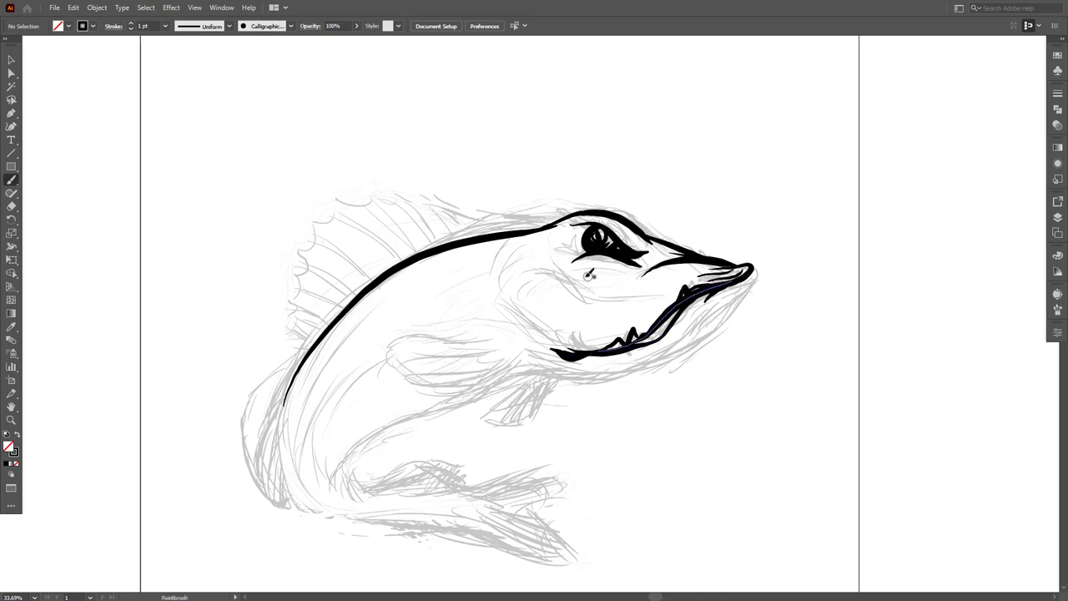
left_click_drag(573, 224, 646, 245)
key("ctrl+z")
left_click_drag(572, 222, 646, 245)
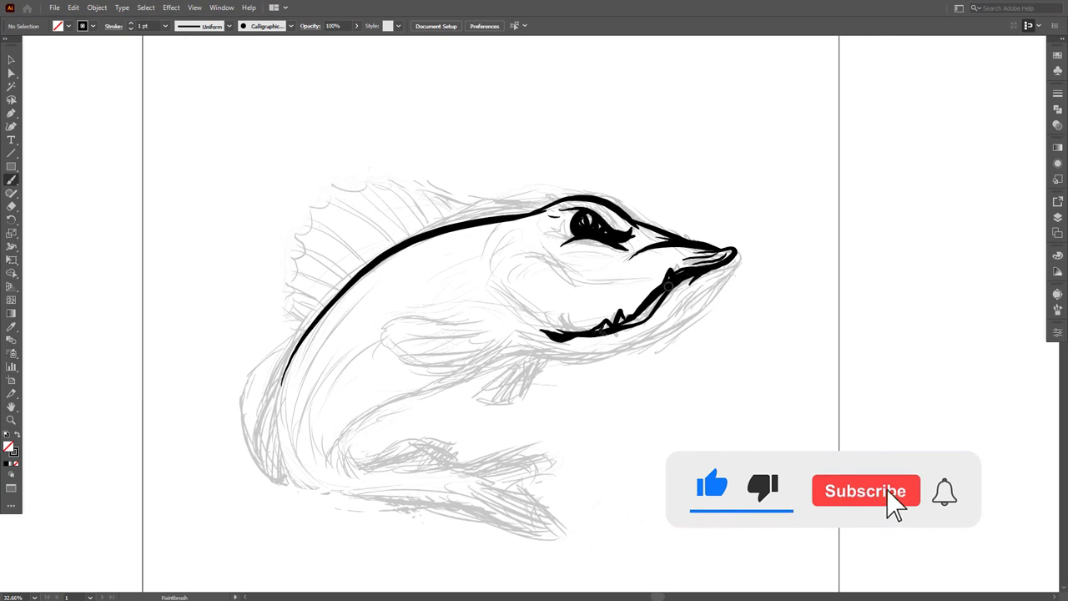
Step: Thicken the lip, redraw the lower jaw, and paint the cheek curve and long belly line
left_click_drag(739, 262, 709, 281)
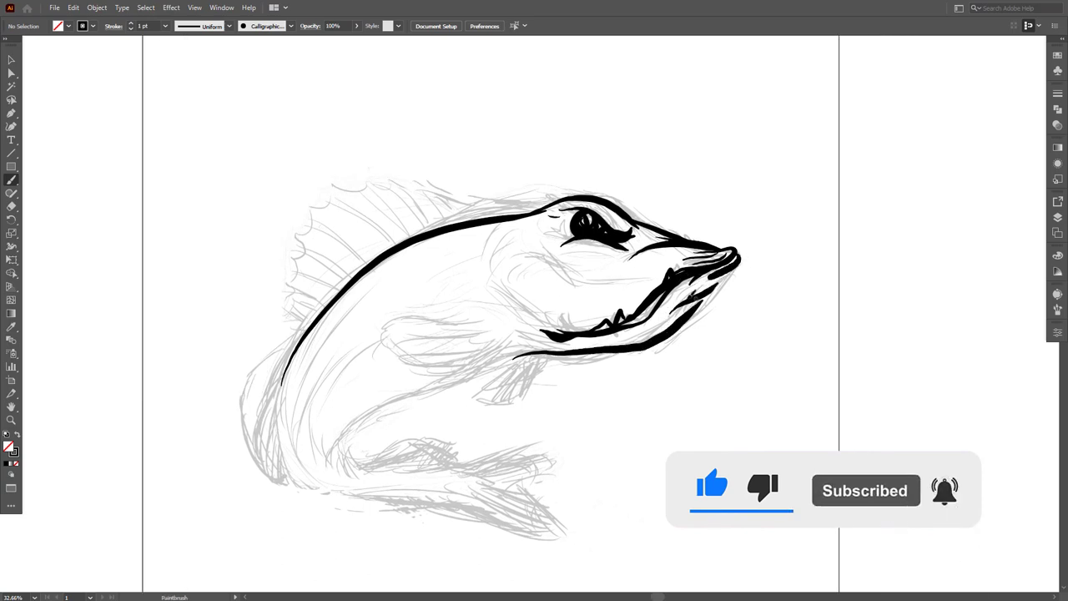
left_click_drag(512, 357, 701, 297)
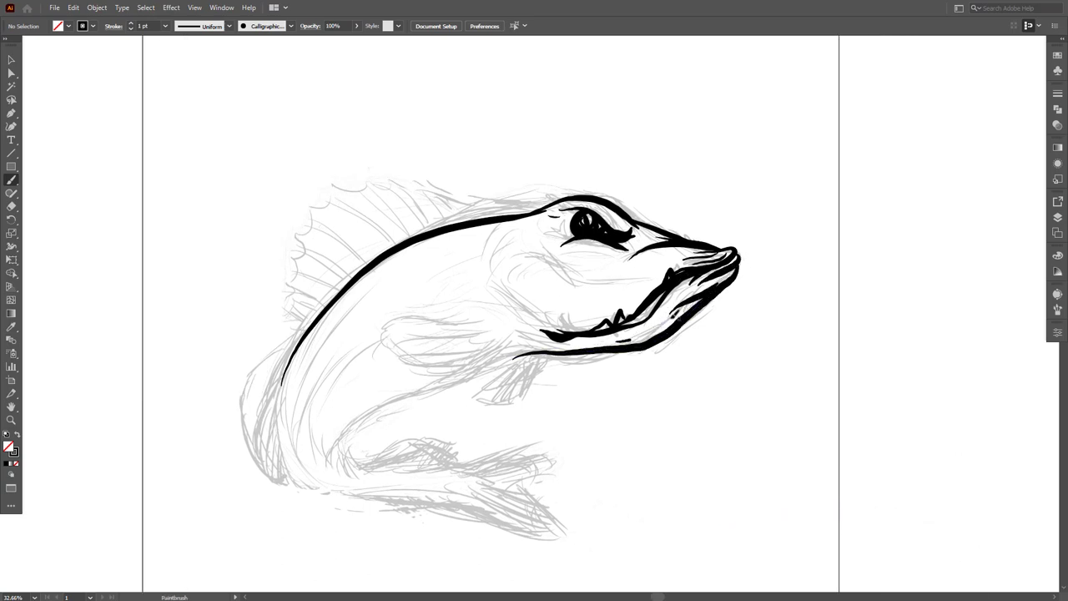
scroll(672, 330, "down", 1)
left_click_drag(515, 268, 621, 293)
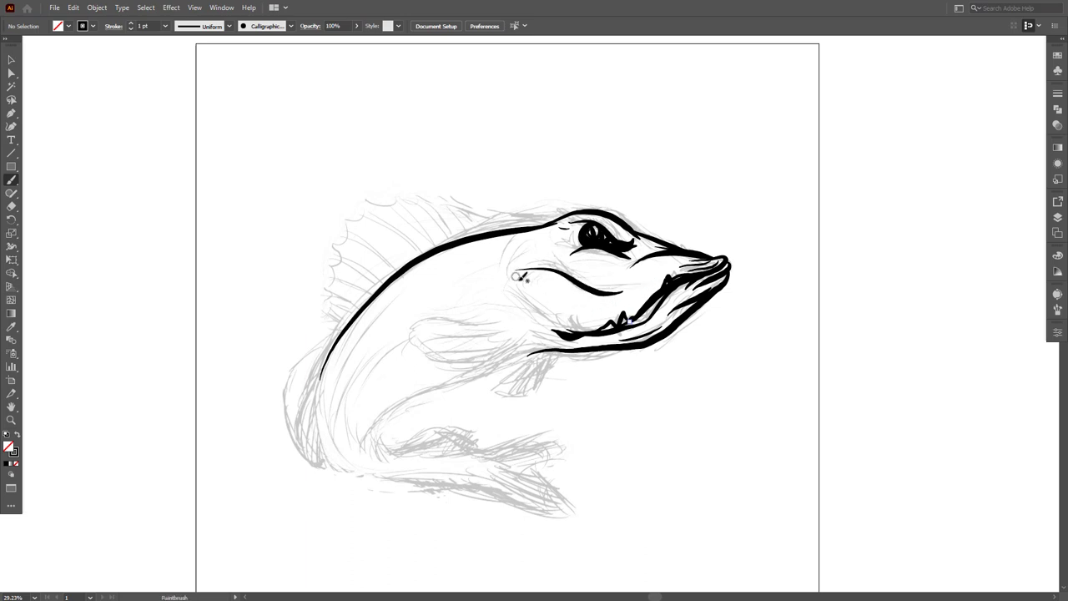
left_click_drag(524, 272, 557, 307)
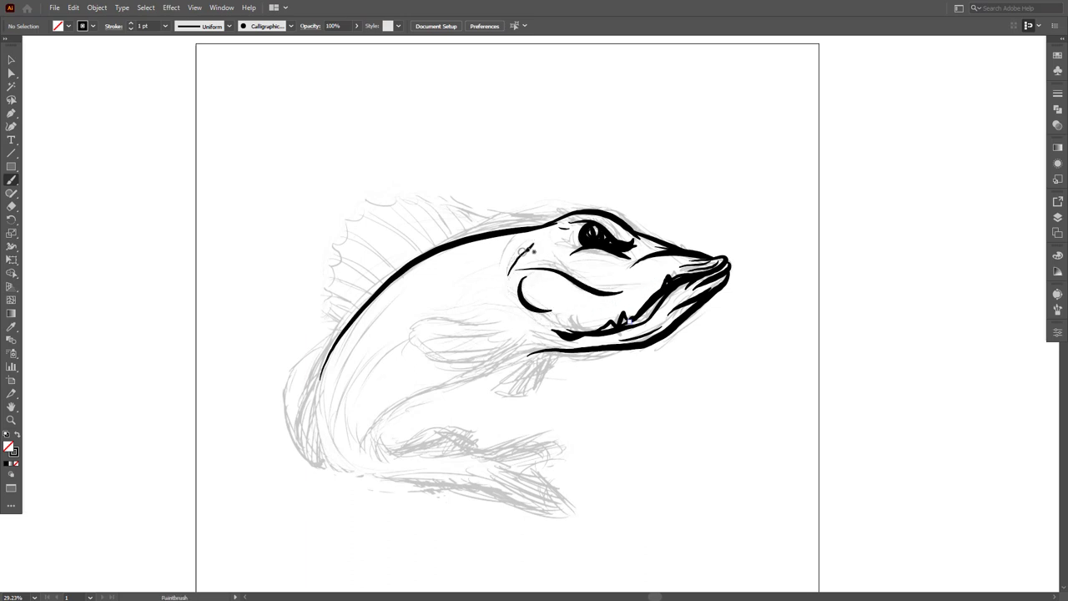
left_click_drag(366, 447, 602, 339)
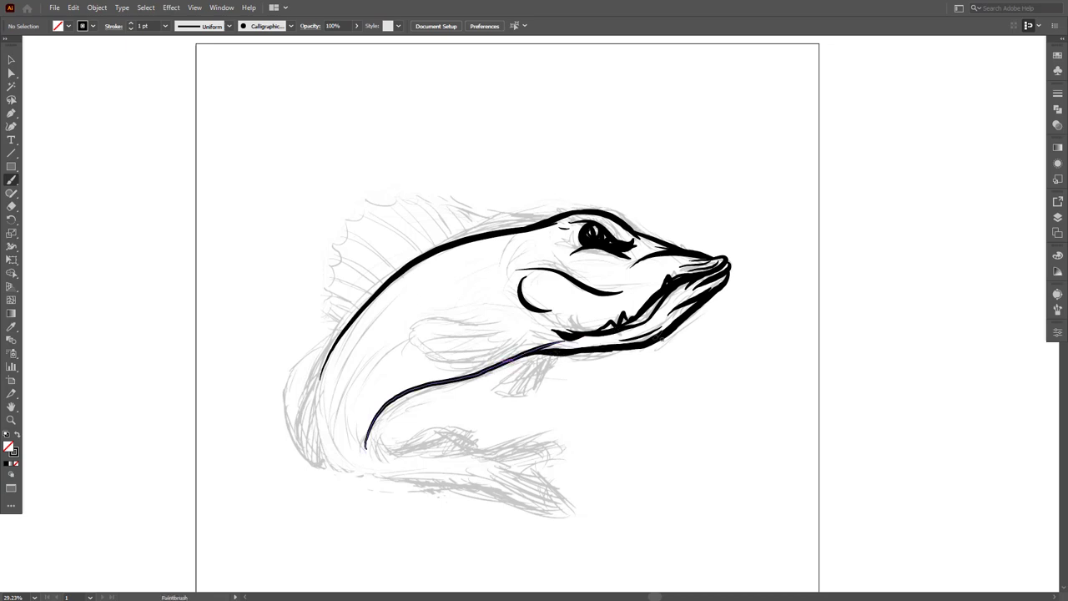
Step: Outline and thicken the pectoral fin, add a stroke above the cheek, and darken the eye's top
mouse_move(523, 314)
left_mouse_down()
mouse_move(478, 351)
mouse_move(522, 339)
left_mouse_up()
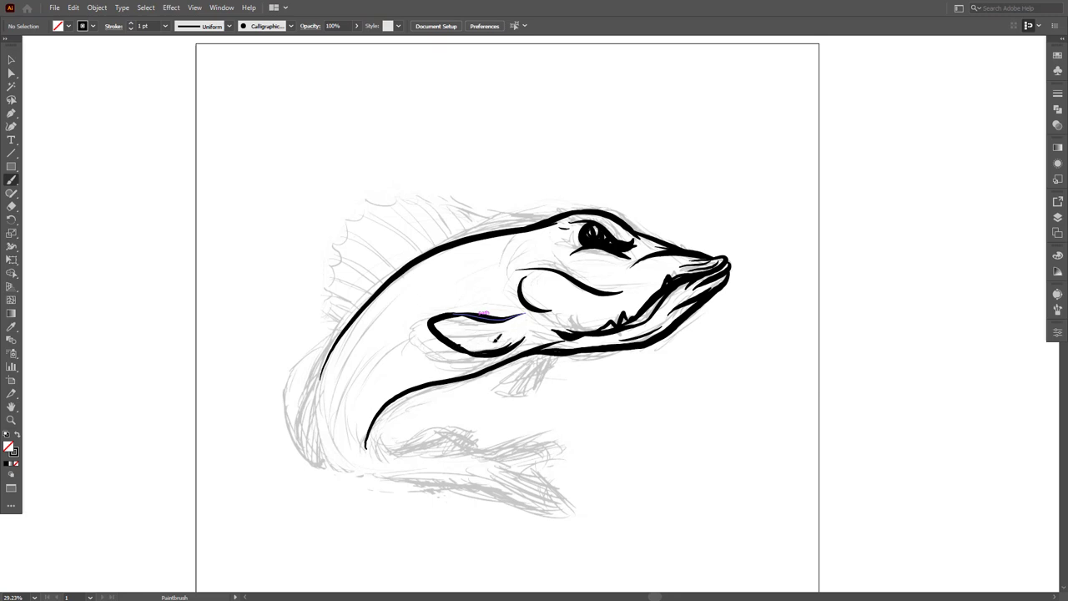
mouse_move(452, 317)
left_mouse_down()
mouse_move(523, 313)
mouse_move(448, 335)
mouse_move(506, 342)
mouse_move(501, 328)
mouse_move(517, 318)
left_mouse_up()
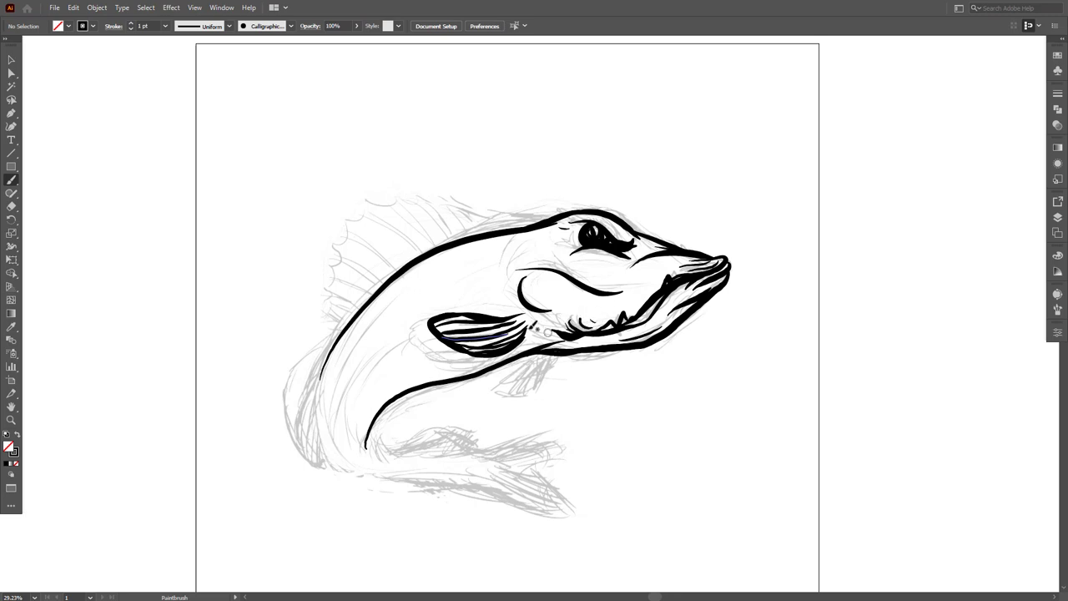
left_click(535, 315, "ctrl")
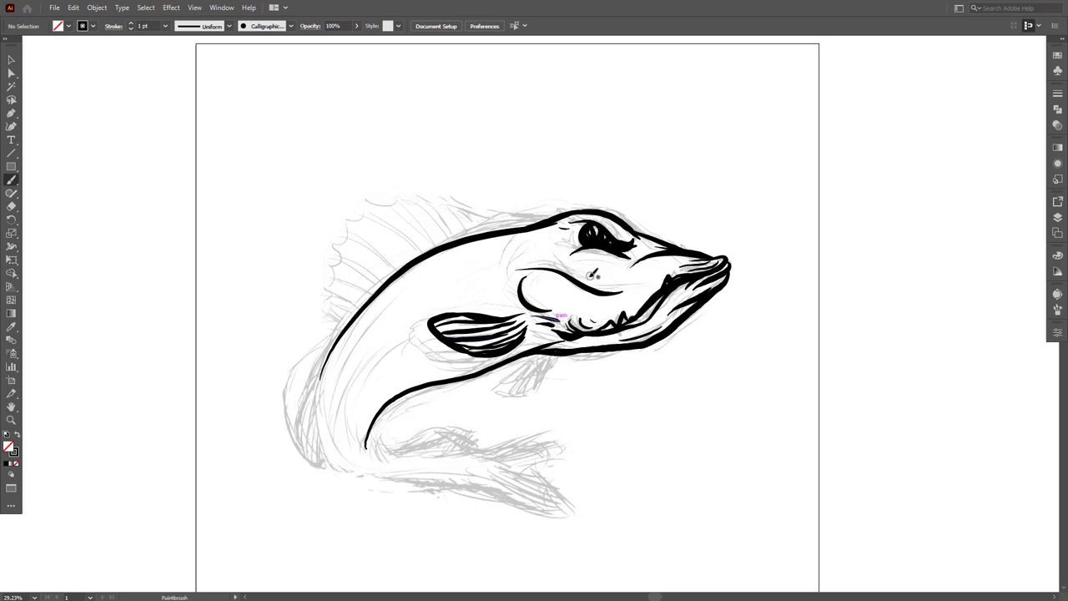
left_click_drag(588, 277, 621, 282)
left_click_drag(609, 223, 627, 227)
scroll(616, 275, "down", 1)
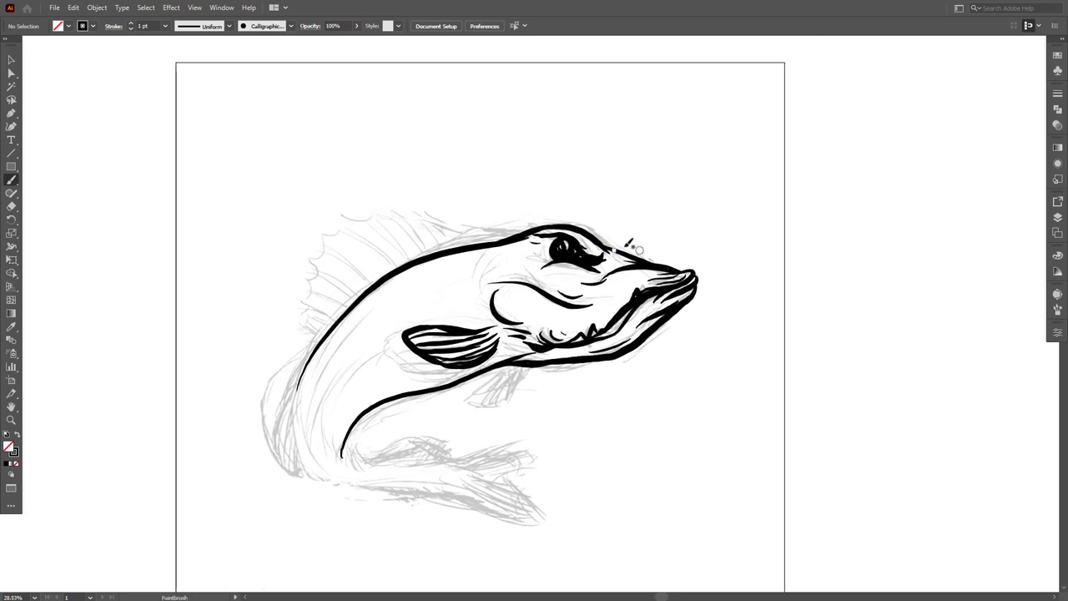
scroll(554, 306, "down", 1)
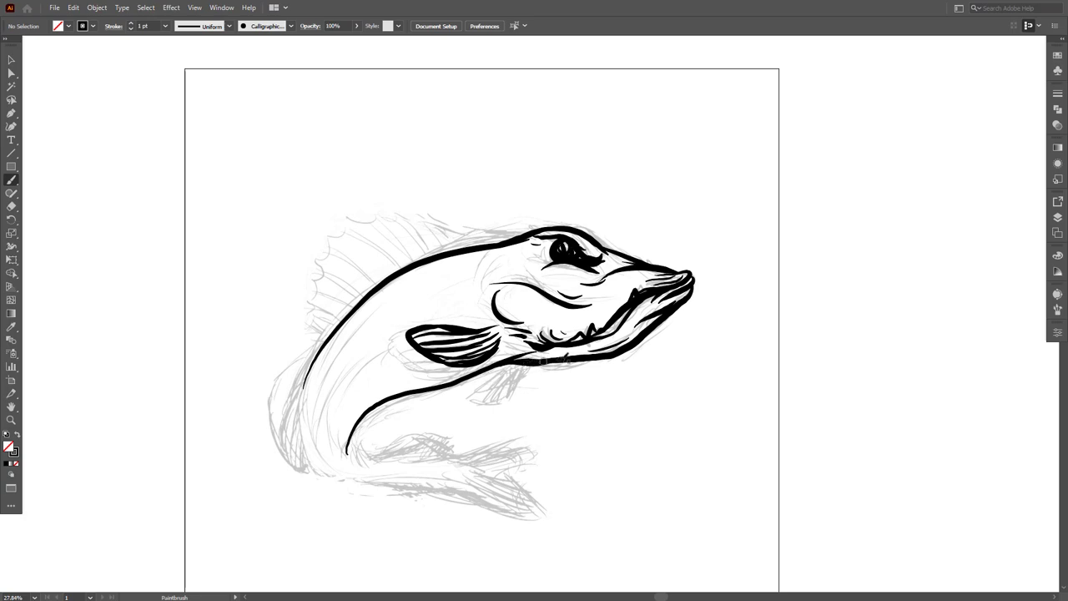
Step: Ink the lower body curves and the tail looping down to the tail fin
mouse_move(367, 409)
left_mouse_down()
mouse_move(475, 433)
mouse_move(506, 425)
left_mouse_up()
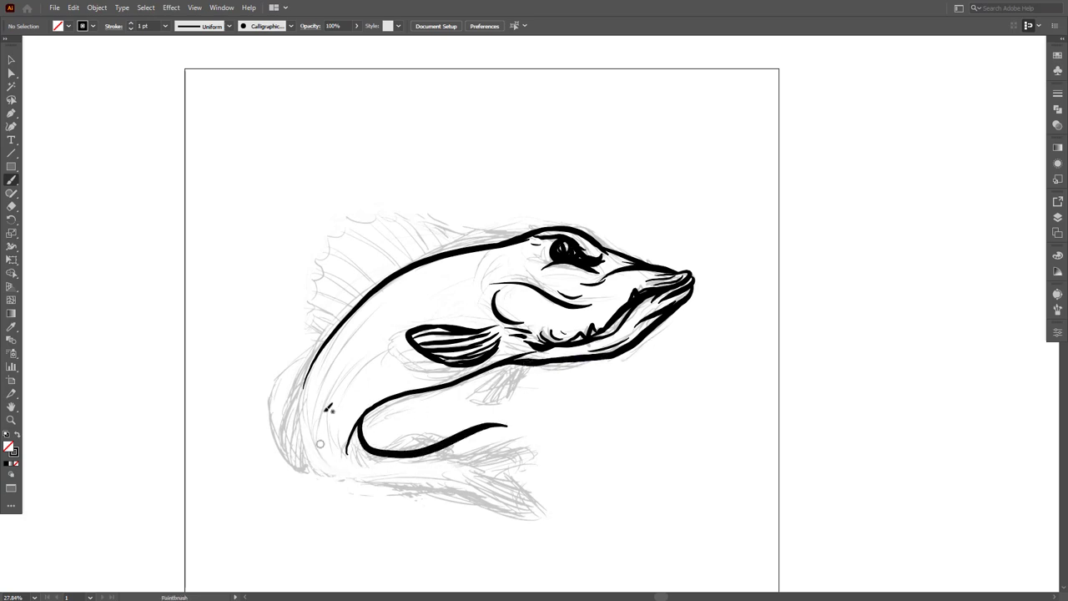
left_click_drag(307, 372, 473, 492)
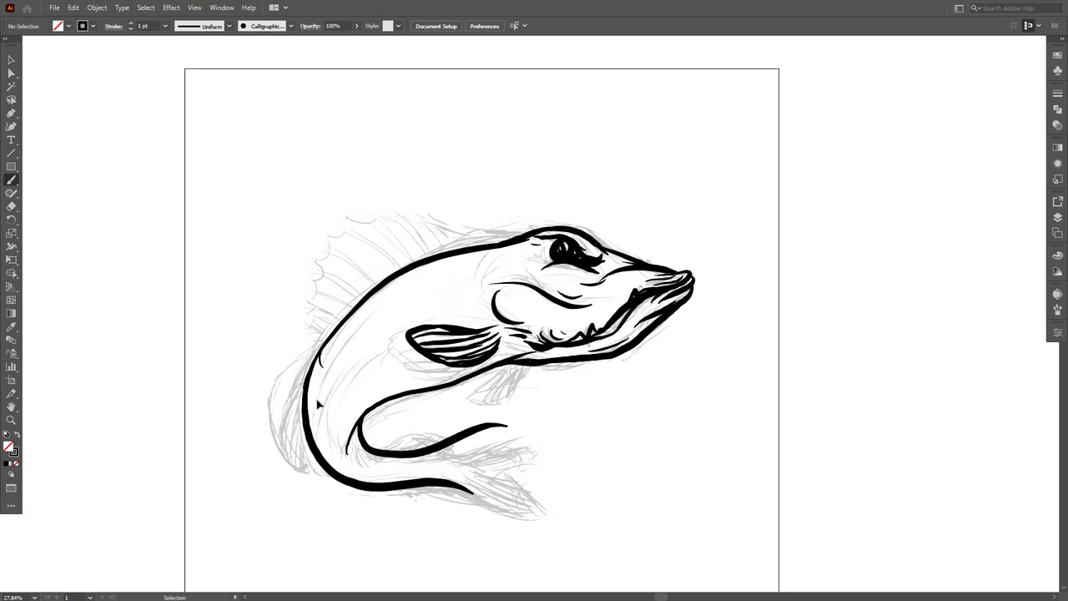
mouse_move(501, 425)
left_mouse_down()
mouse_move(492, 480)
mouse_move(513, 519)
left_mouse_up()
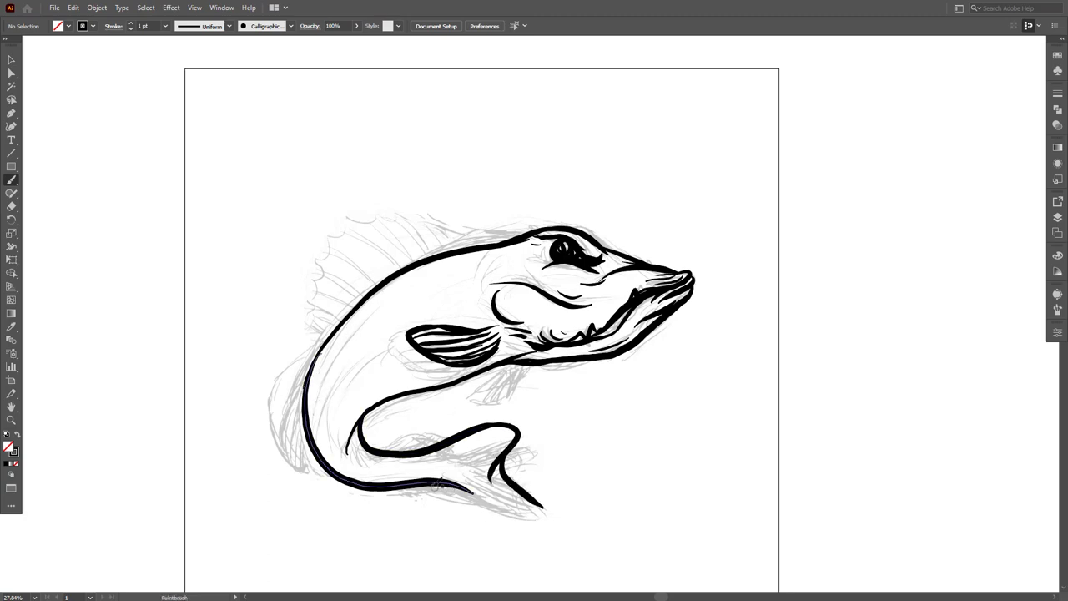
mouse_move(450, 488)
left_mouse_down()
mouse_move(541, 506)
mouse_move(534, 513)
left_mouse_up()
Step: Hatch the tail fin with short parallel strokes and darken the fish's eye
left_click_drag(491, 484, 531, 501)
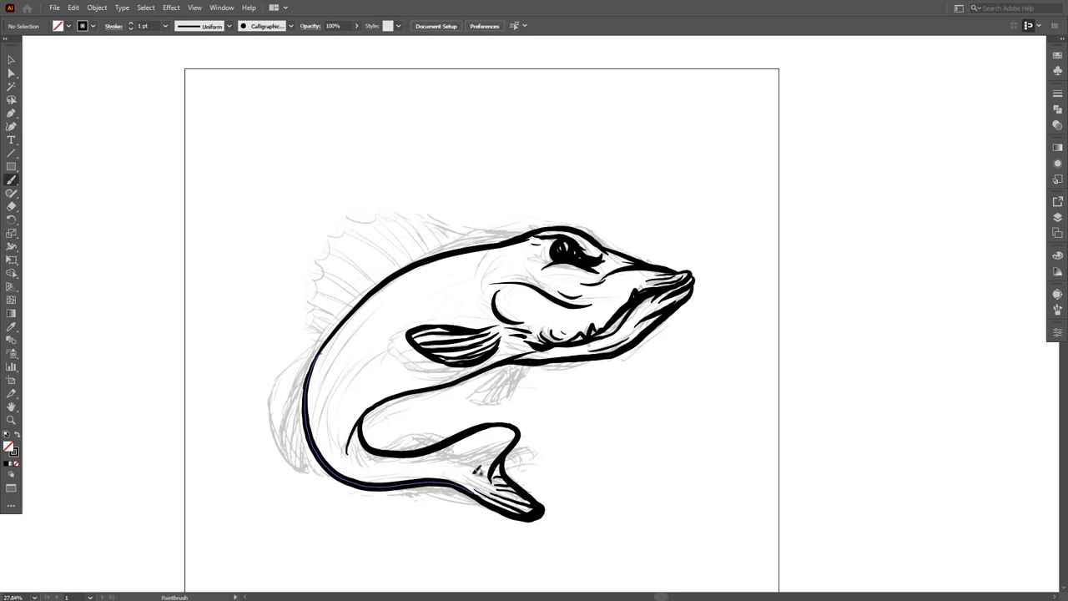
left_click_drag(447, 455, 514, 430)
left_click_drag(466, 462, 510, 442)
mouse_move(456, 492)
left_mouse_down()
mouse_move(497, 477)
mouse_move(505, 426)
mouse_move(524, 400)
left_mouse_up()
scroll(499, 417, "down", 1)
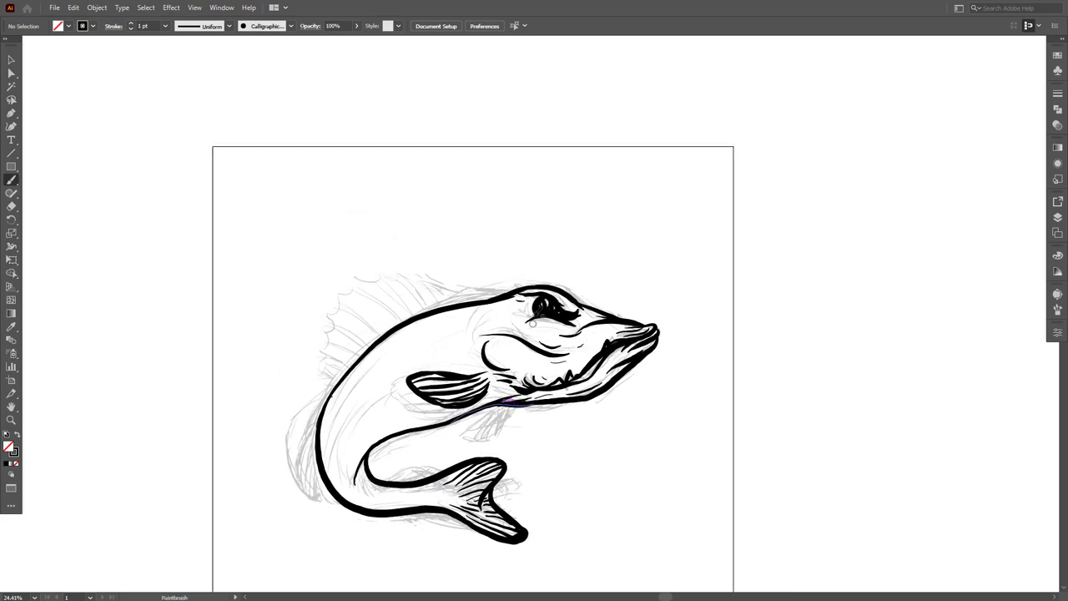
mouse_move(533, 310)
left_mouse_down()
mouse_move(584, 311)
mouse_move(576, 298)
left_mouse_up()
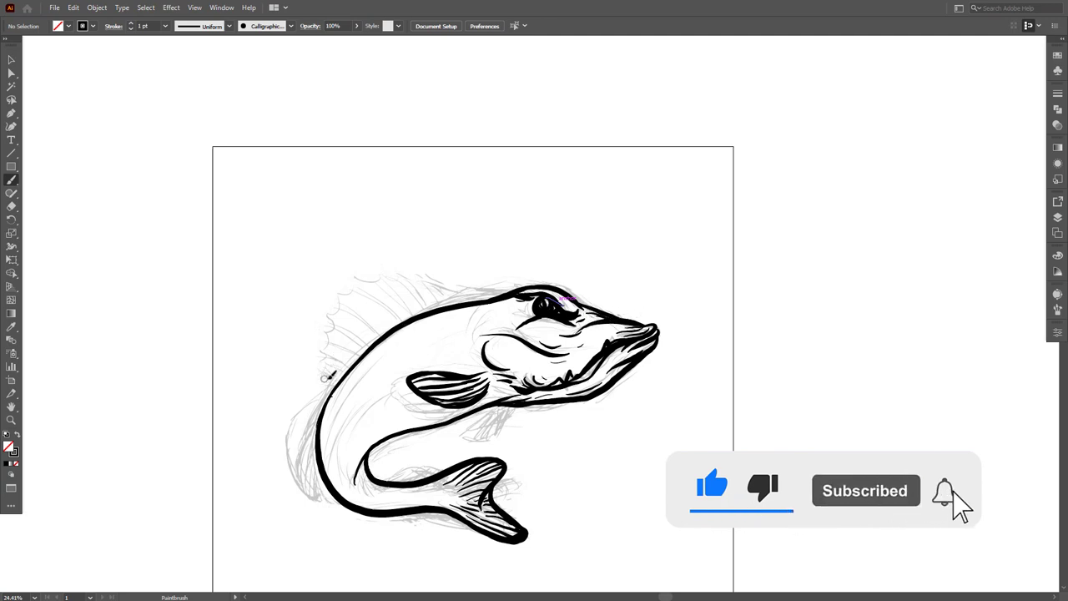
Step: Ink the dorsal fin's scalloped top edge, then add five ray strokes across it
left_click_drag(431, 281, 457, 302)
mouse_move(326, 350)
left_mouse_down()
mouse_move(320, 377)
mouse_move(331, 345)
left_mouse_up()
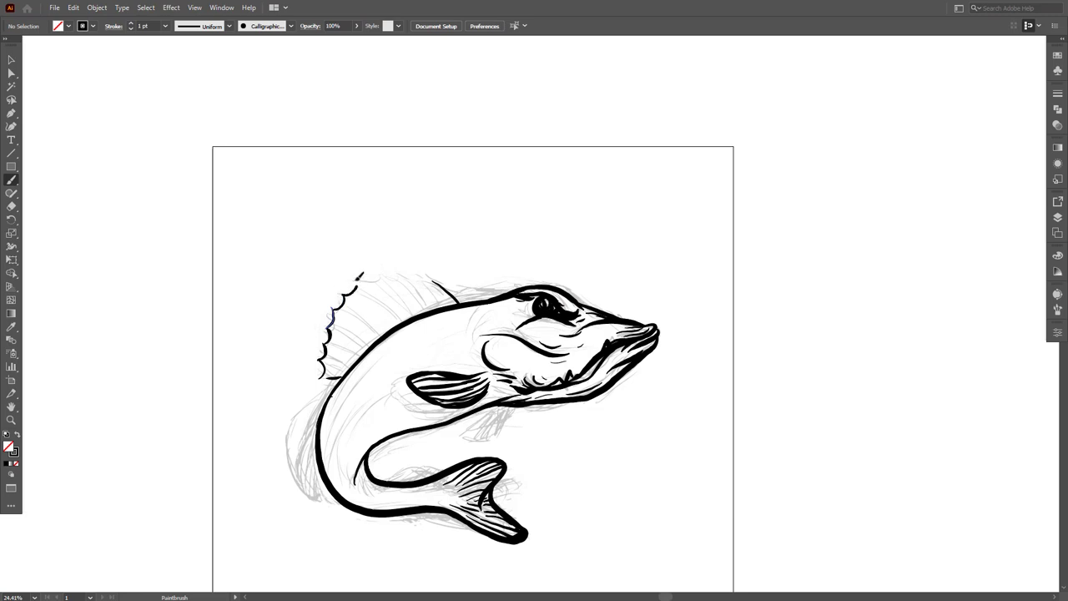
mouse_move(361, 273)
left_mouse_down()
mouse_move(432, 273)
mouse_move(464, 302)
left_mouse_up()
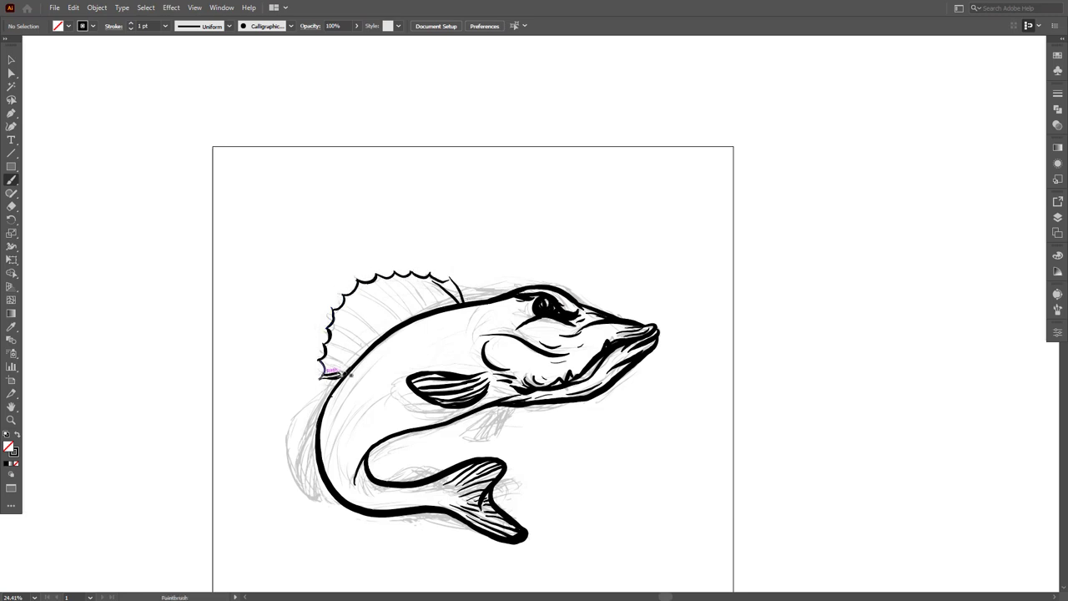
mouse_move(329, 367)
left_mouse_down()
mouse_move(362, 293)
mouse_move(365, 238)
left_mouse_up()
left_click_drag(409, 266, 372, 233)
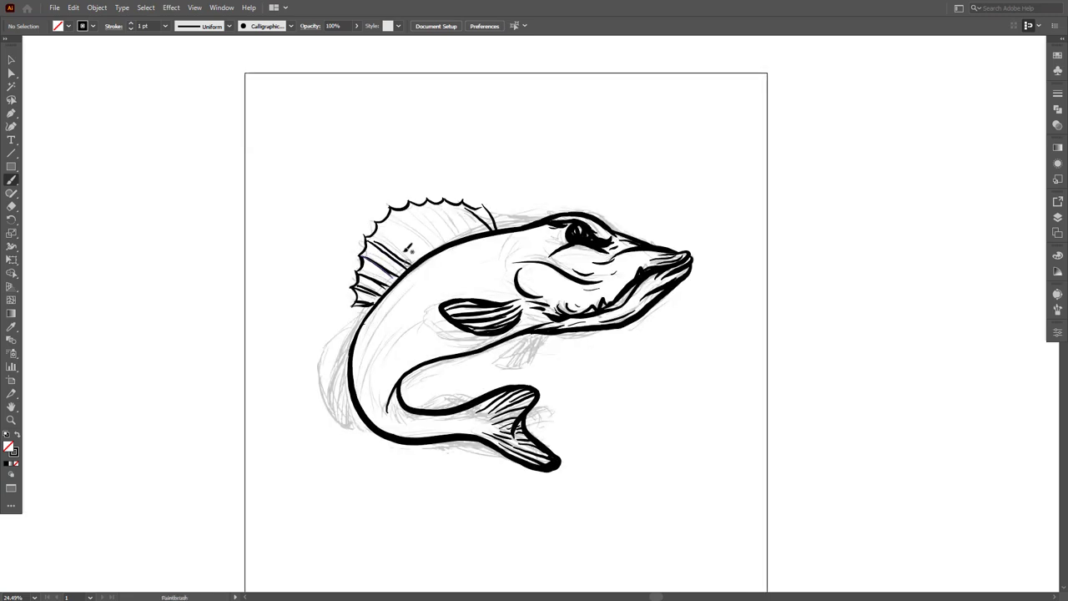
mouse_move(414, 262)
left_mouse_down()
mouse_move(377, 224)
mouse_move(377, 211)
mouse_move(397, 215)
left_mouse_up()
mouse_move(436, 245)
left_mouse_down()
mouse_move(407, 215)
mouse_move(419, 201)
left_mouse_up()
mouse_move(470, 237)
left_mouse_down()
mouse_move(450, 208)
mouse_move(484, 220)
left_mouse_up()
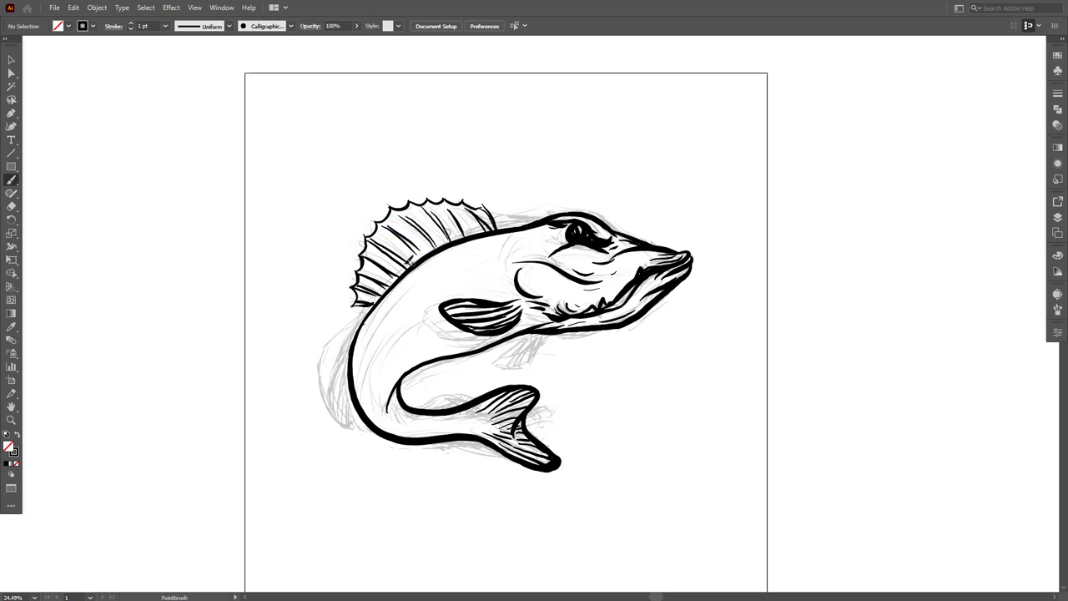
Step: Trace and thicken the fish's left outer edge and add lines inside the tail curve
left_click_drag(360, 327, 341, 420)
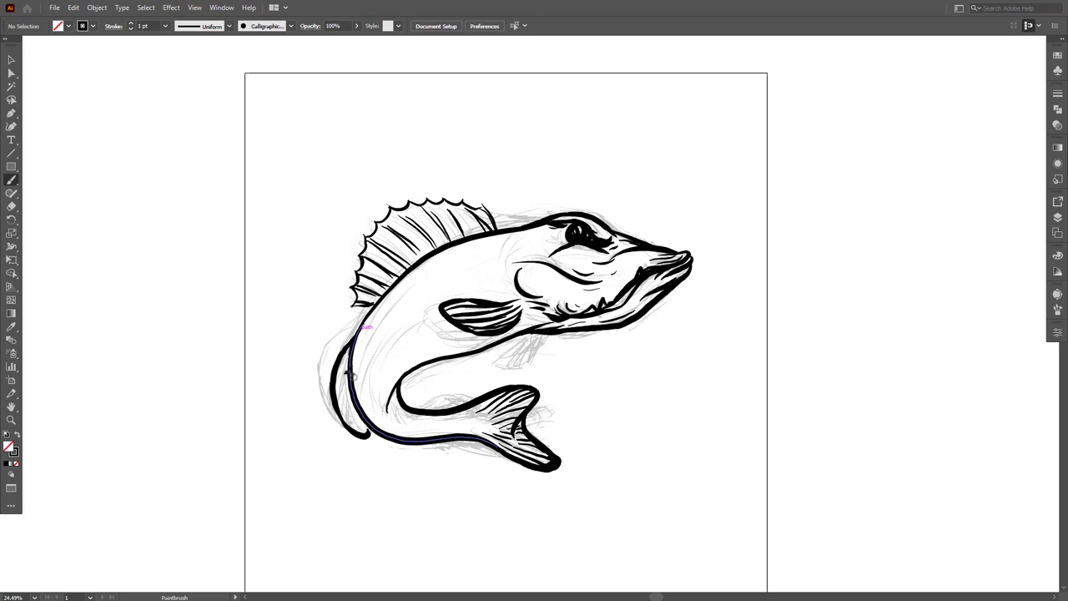
left_click_drag(352, 349, 342, 402)
mouse_move(350, 346)
left_mouse_down()
mouse_move(356, 372)
mouse_move(341, 392)
mouse_move(368, 434)
left_mouse_up()
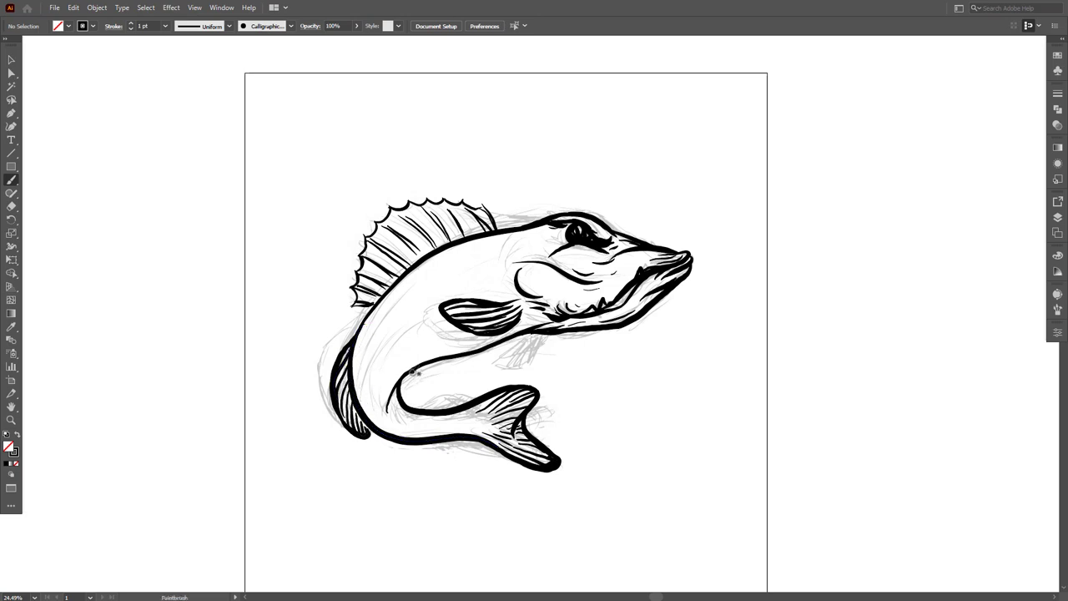
left_click_drag(401, 377, 439, 403)
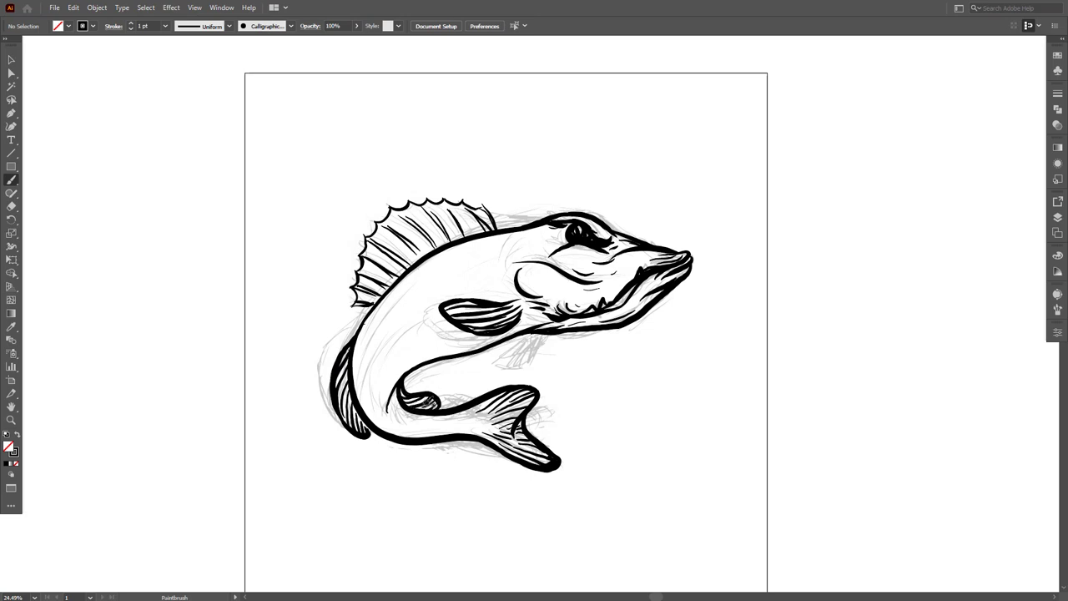
left_click_drag(407, 400, 429, 387)
Step: Draw and hatch the pelvic fin, hatch the tail, and add inner body and gill lines
mouse_move(548, 329)
left_mouse_down()
mouse_move(491, 362)
mouse_move(510, 358)
left_mouse_up()
left_click_drag(554, 330, 522, 350)
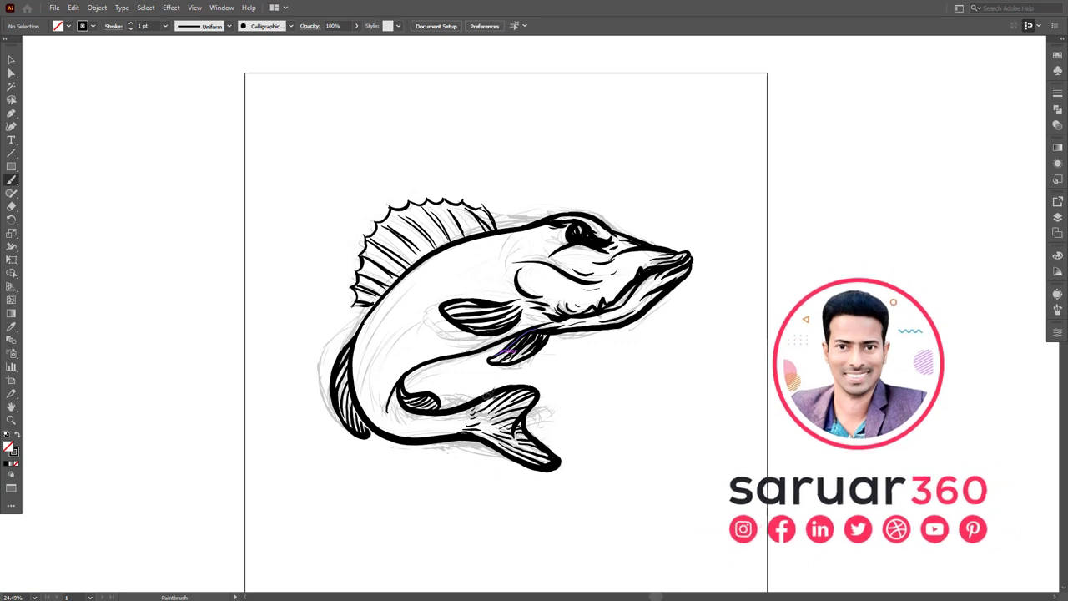
left_click_drag(499, 394, 480, 417)
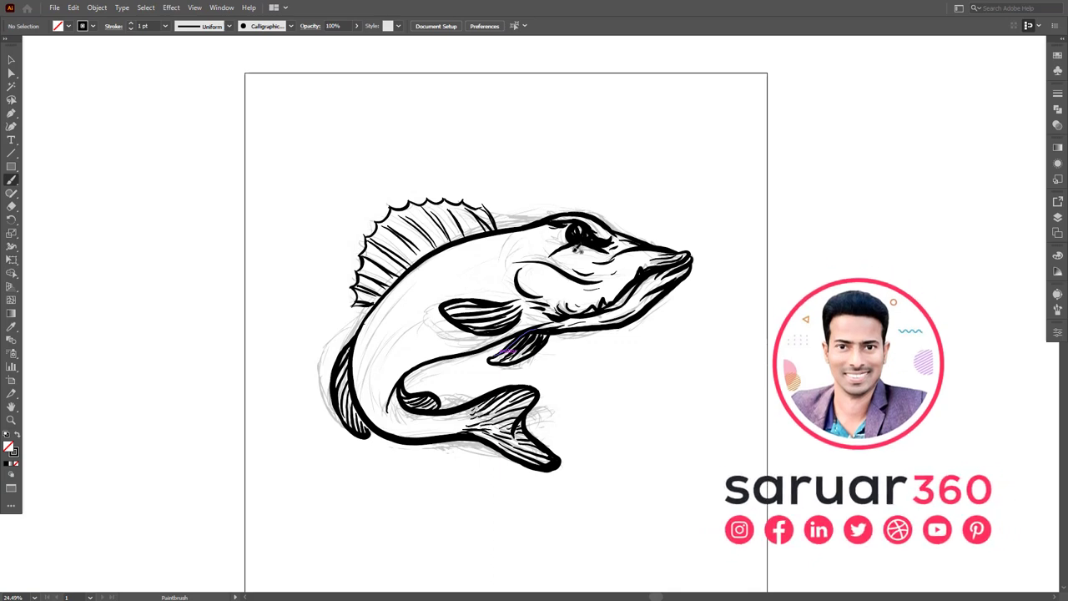
left_click_drag(425, 325, 383, 409)
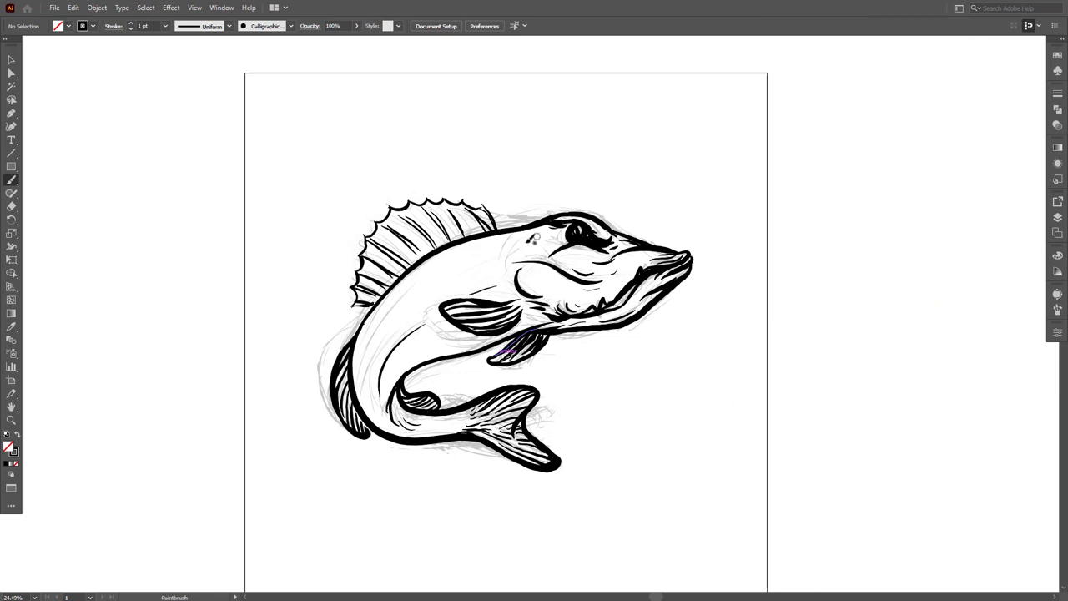
left_click_drag(534, 235, 493, 270)
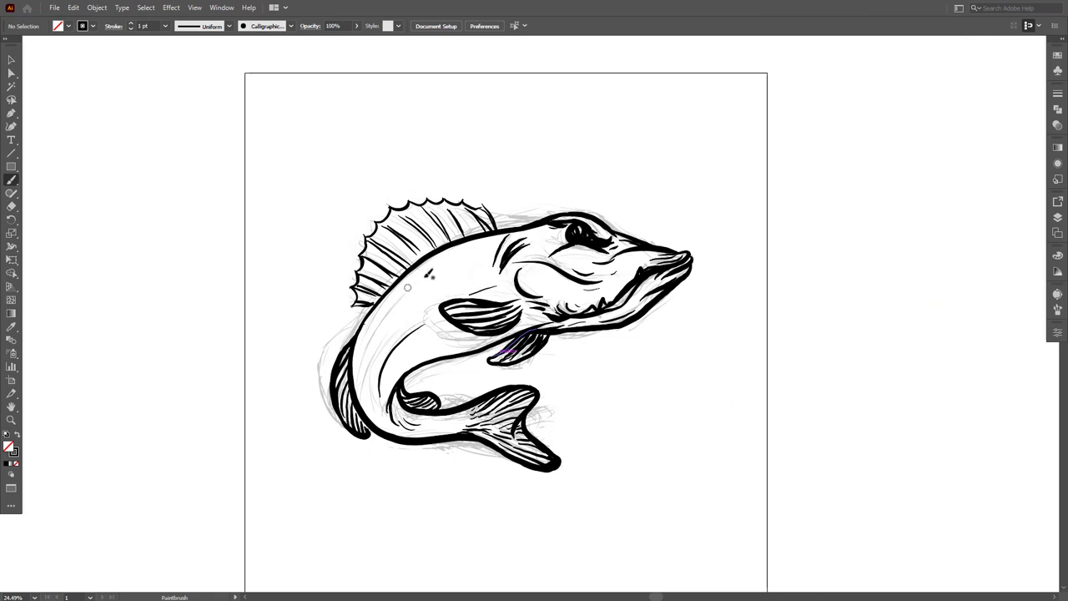
left_click_drag(407, 287, 363, 391)
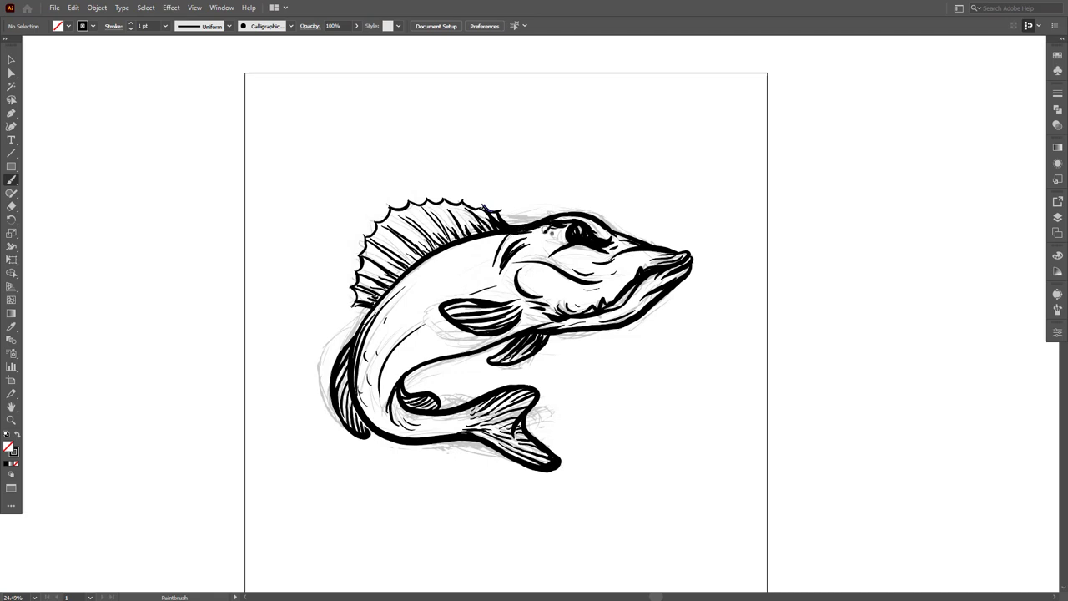
left_click_drag(467, 251, 407, 279)
scroll(467, 271, "down", 1)
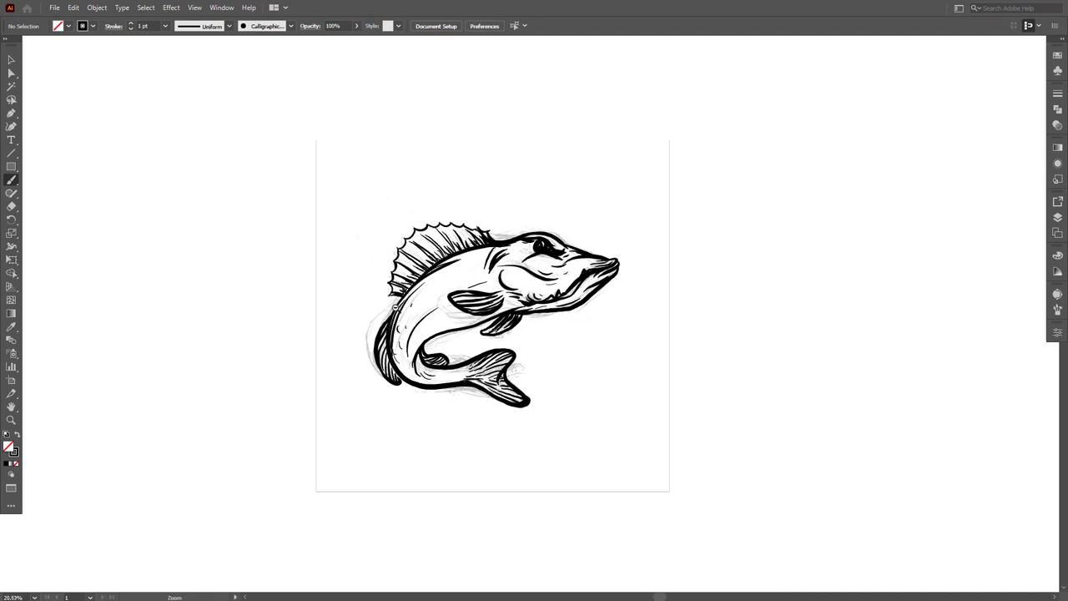
Step: Drag the faded sketch image off the artboard to the right, leaving only the inked fish
key("v")
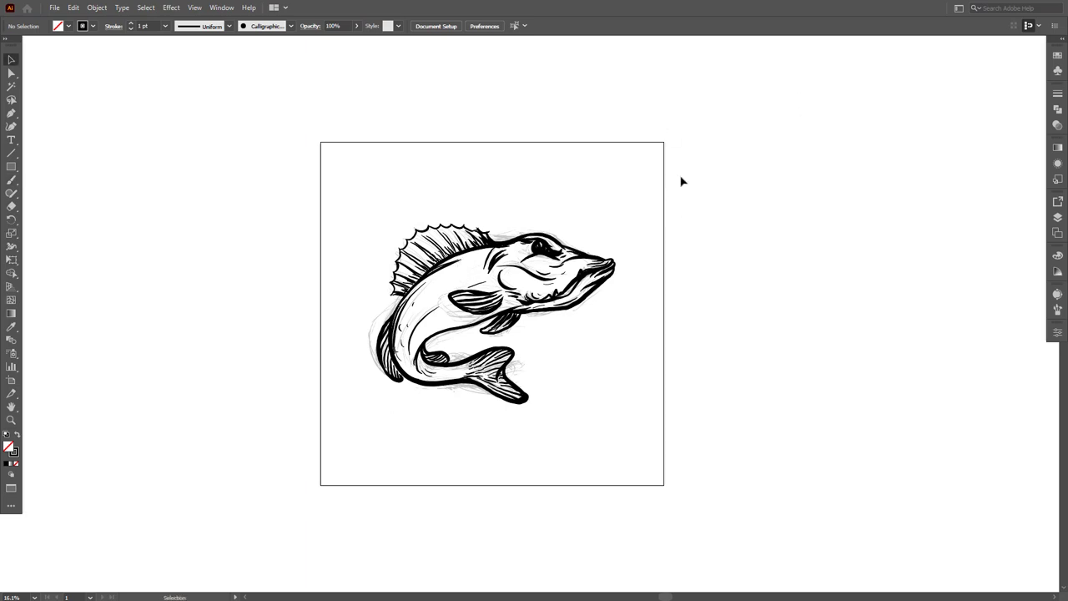
left_click_drag(679, 178, 360, 466)
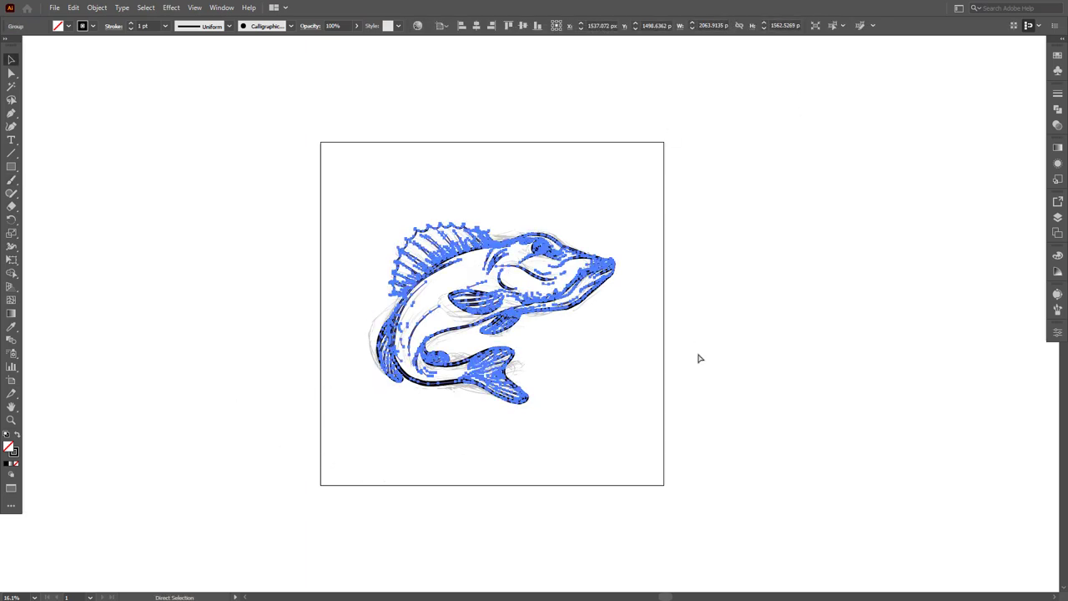
left_click(727, 327)
left_click(584, 240)
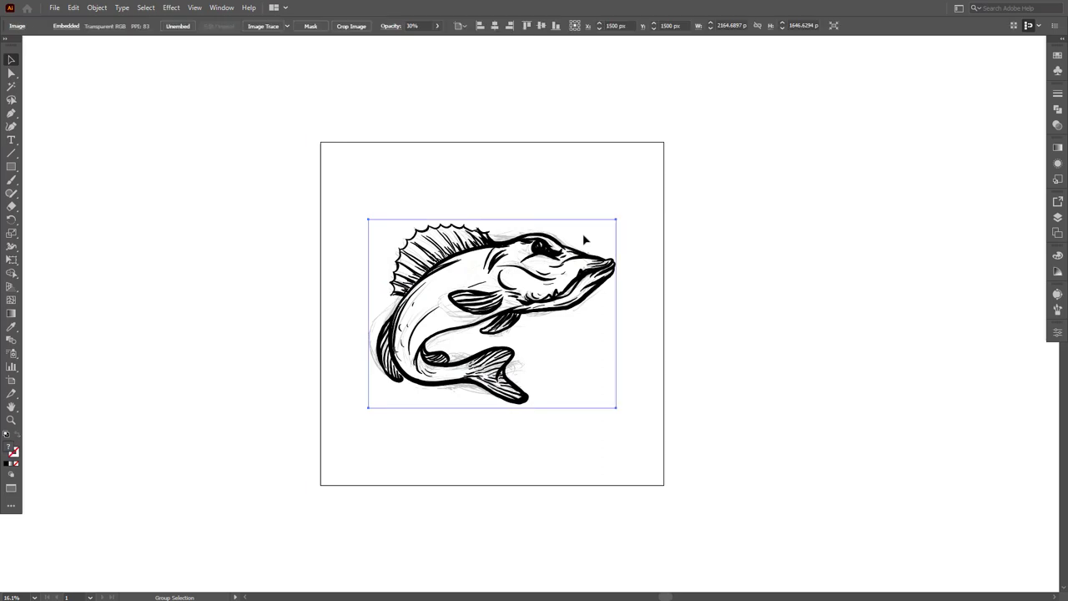
left_click_drag(525, 338, 586, 367)
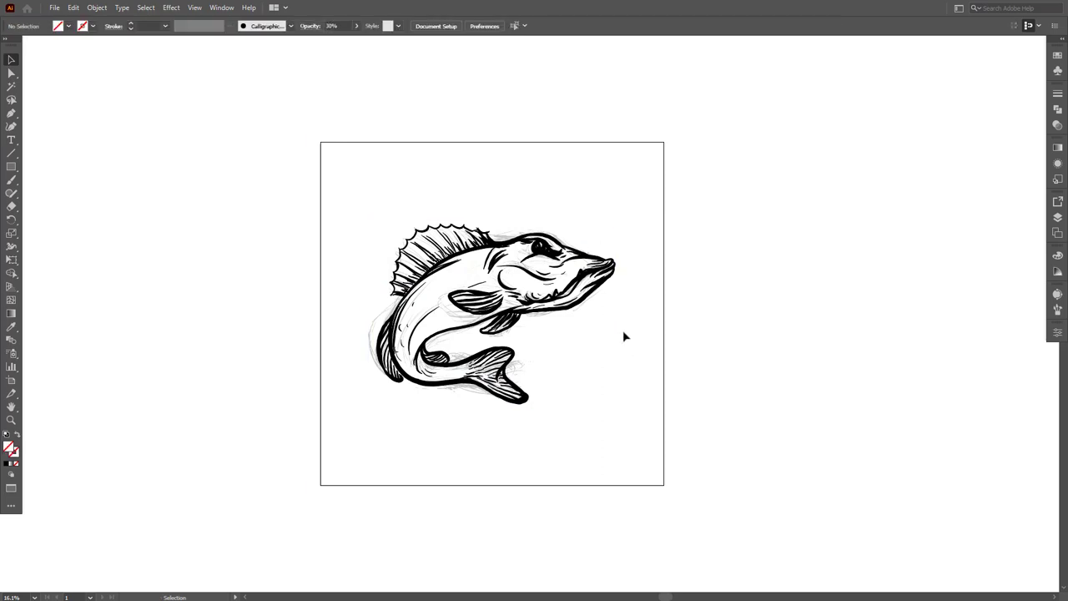
mouse_move(610, 341)
left_mouse_down()
mouse_move(793, 396)
mouse_move(999, 336)
left_mouse_up()
scroll(585, 298, "down", 3)
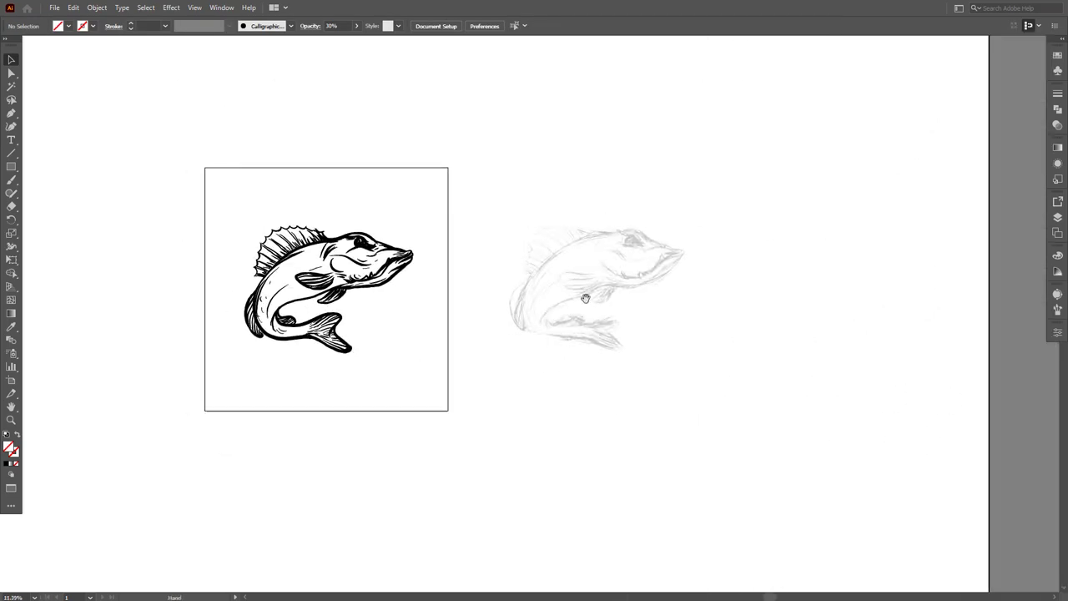
left_click_drag(585, 298, 846, 479)
scroll(725, 318, "left", 3)
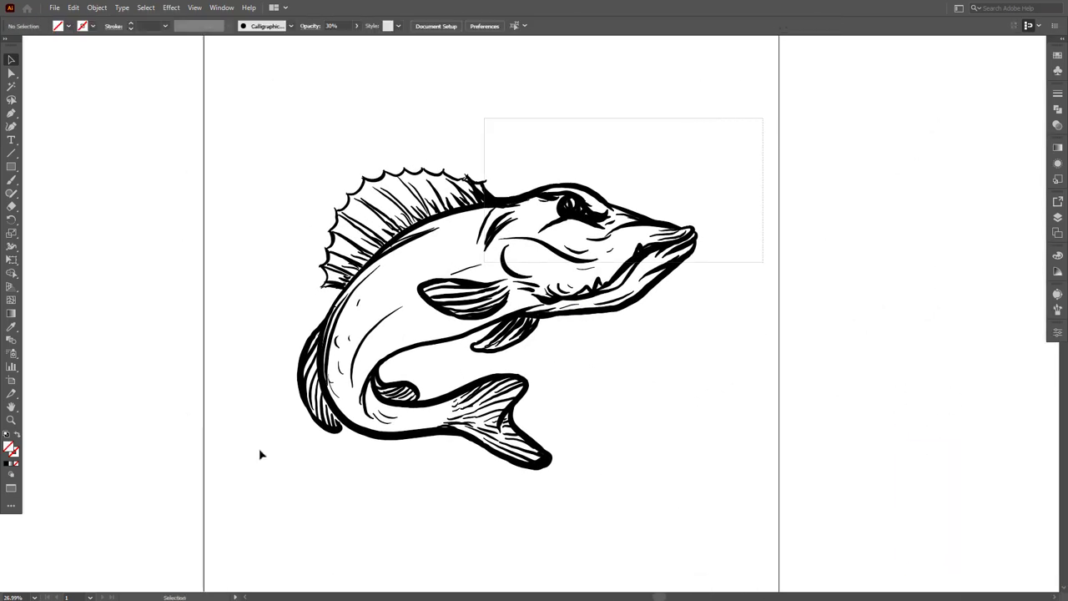
Step: Clear the selection and switch back to the Paintbrush
key("ctrl+a")
left_click(805, 381)
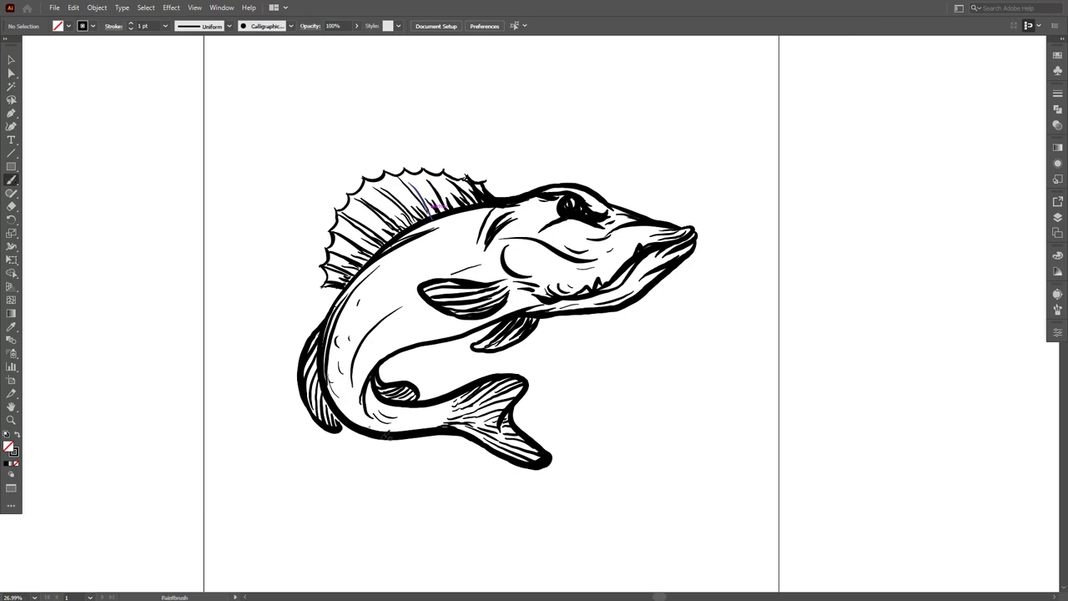
left_click(440, 391)
key("b")
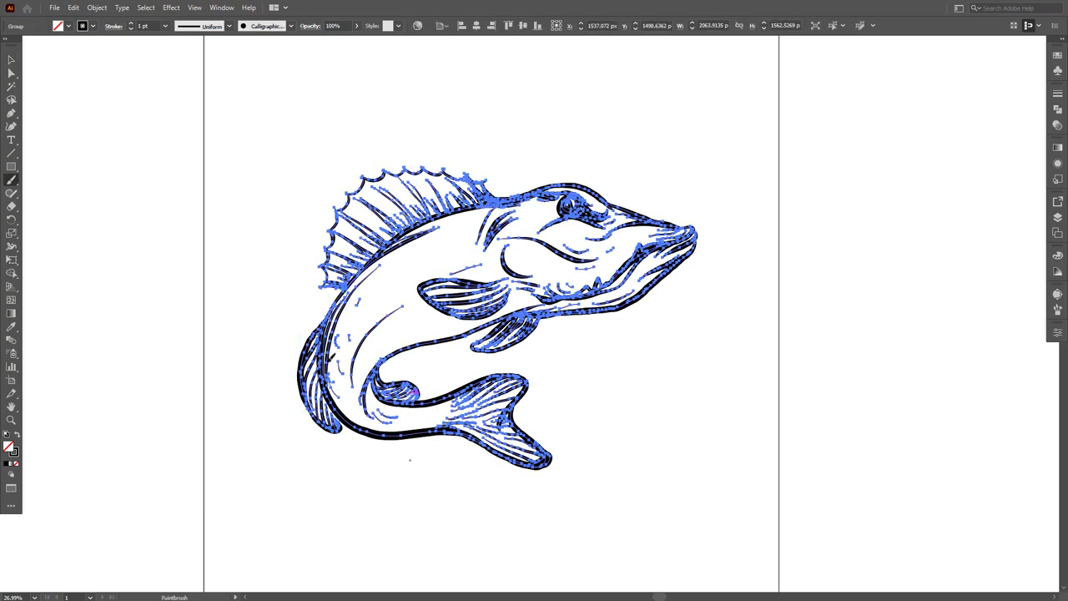
key("ctrl+shift+a")
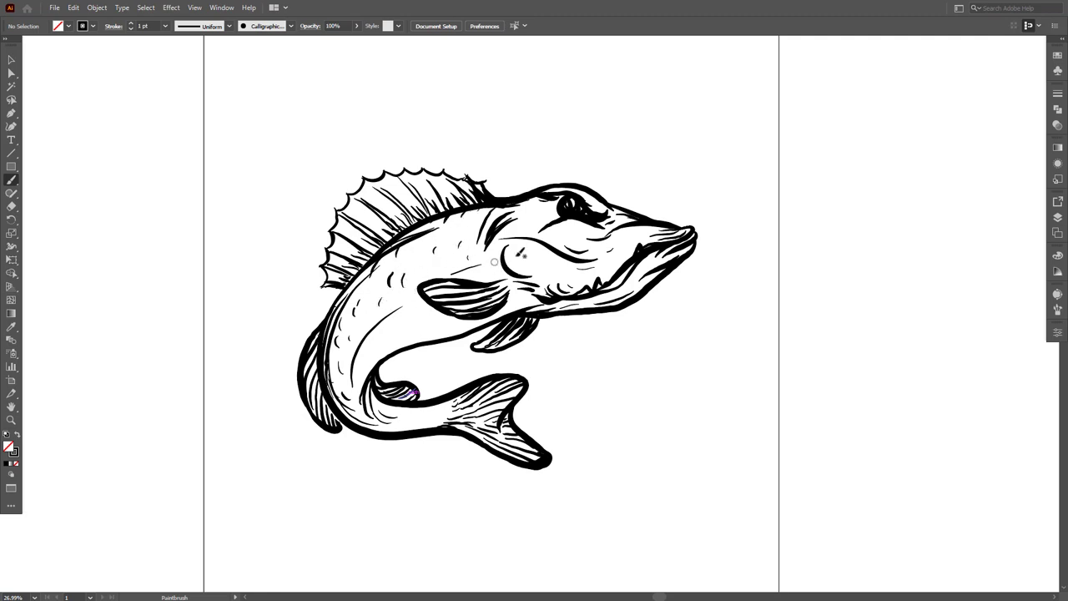
scroll(542, 261, "down", 2)
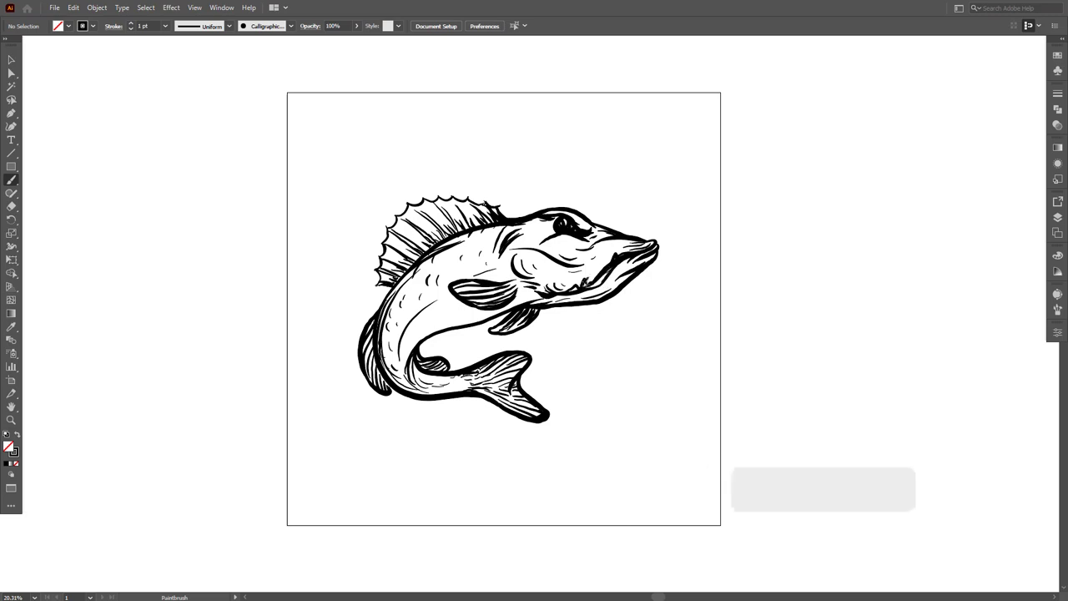
scroll(473, 298, "up", 1)
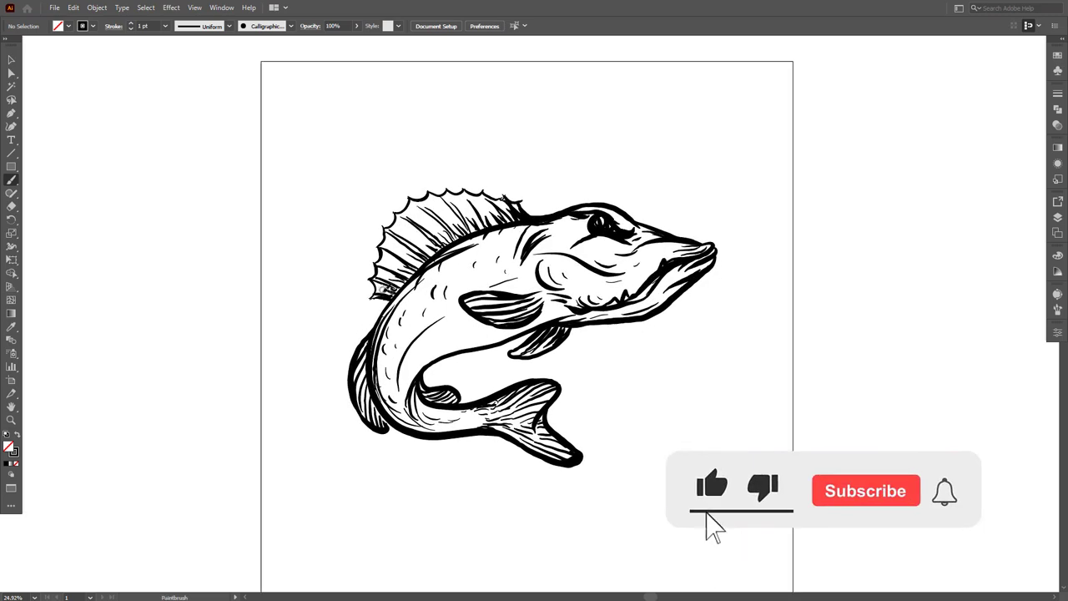
Step: Add three hatch strokes to the dorsal fin, then select all the fish artwork
mouse_move(427, 274)
left_mouse_down()
mouse_move(392, 243)
mouse_move(415, 227)
left_mouse_up()
scroll(437, 214, "down", 1)
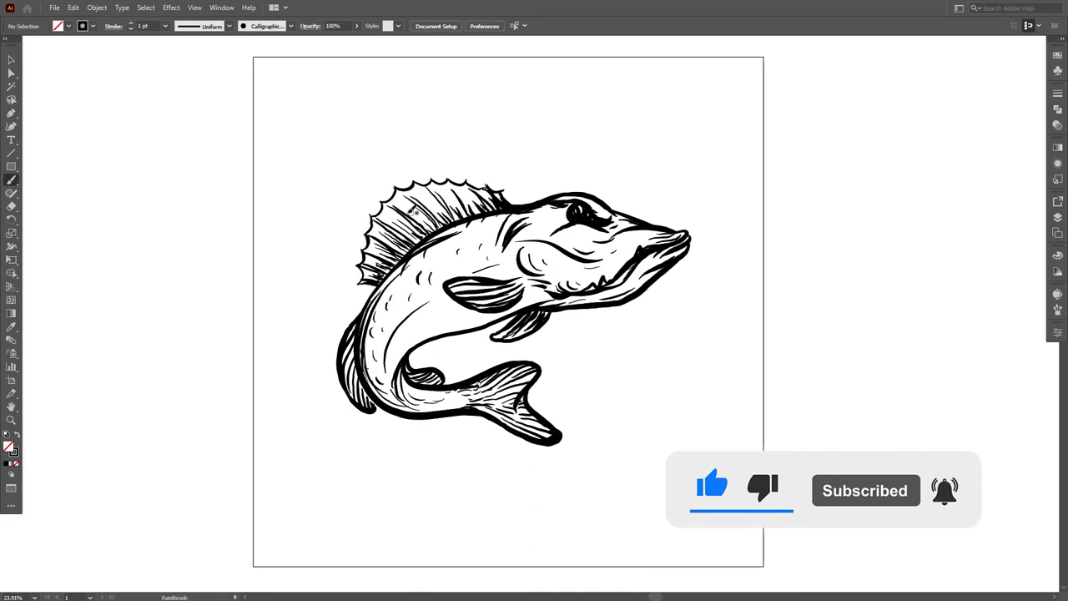
left_click_drag(457, 213, 443, 191)
left_click_drag(473, 217, 449, 191)
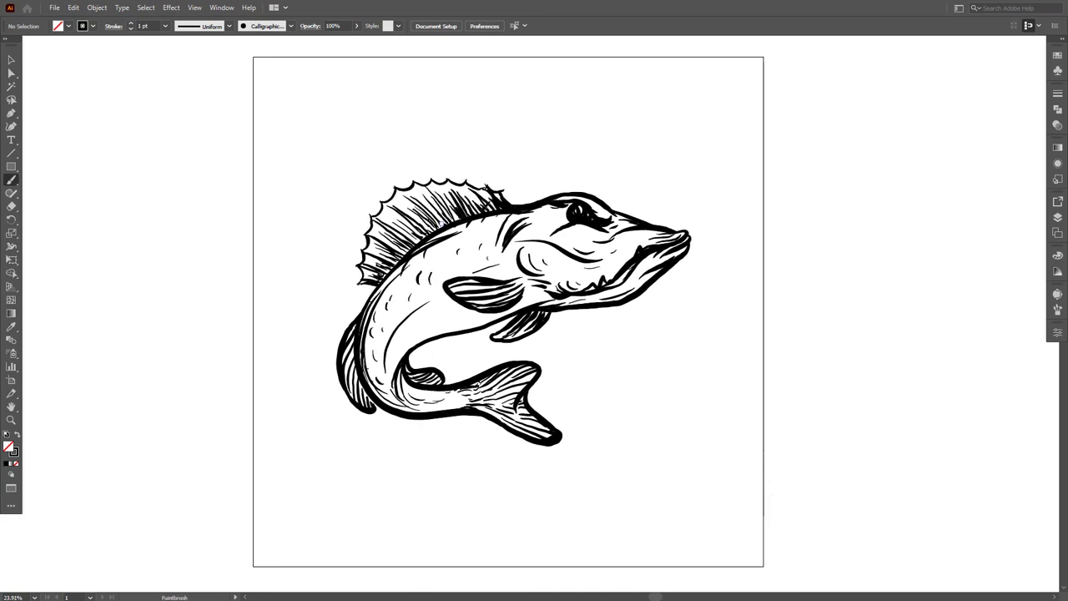
scroll(518, 189, "down", 1)
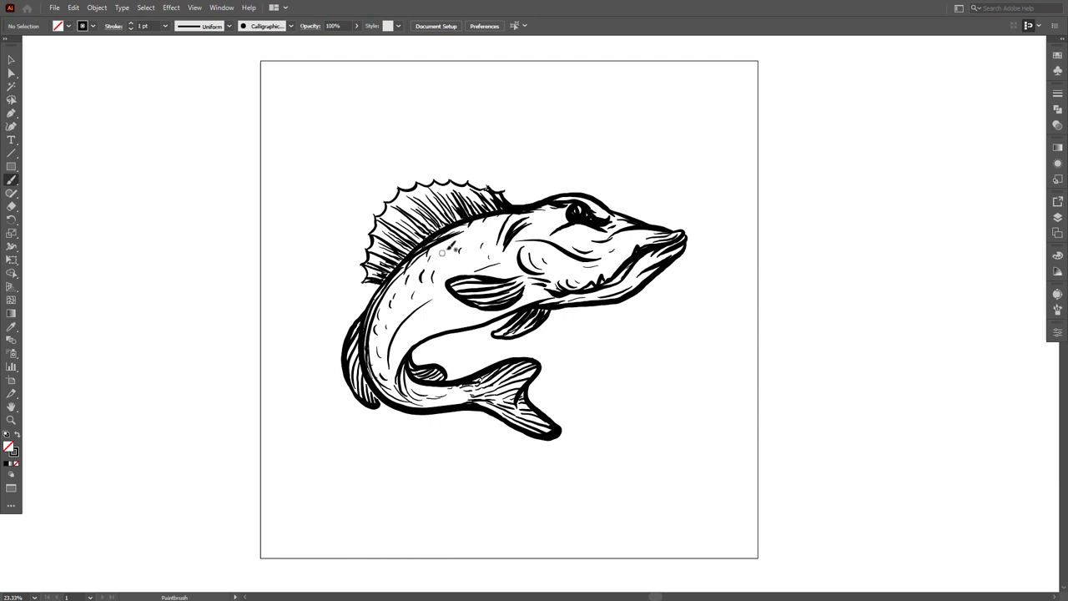
scroll(399, 352, "down", 5)
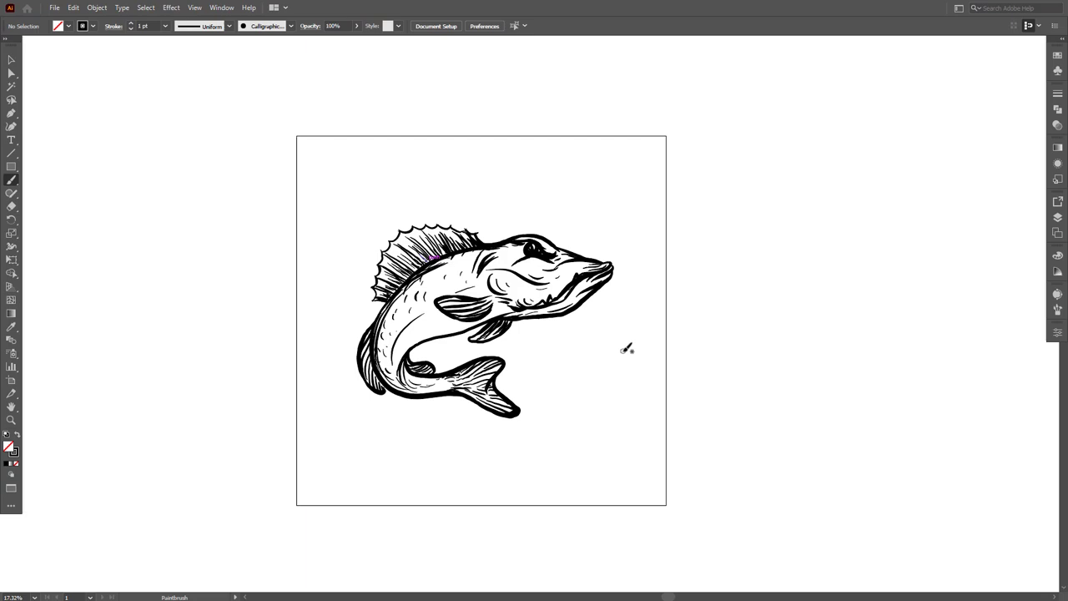
key("v")
scroll(719, 369, "up", 2)
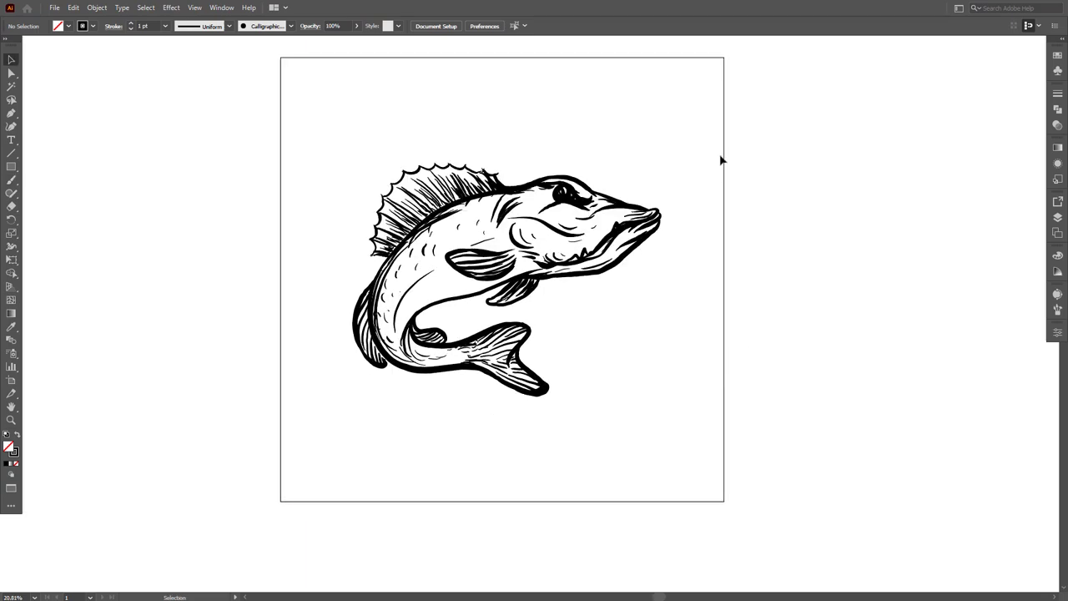
left_click_drag(721, 160, 326, 496)
Step: Expand the fish's brush strokes into shapes and unite them into one with Pathfinder
left_click_drag(604, 278, 605, 304)
left_click(89, 8)
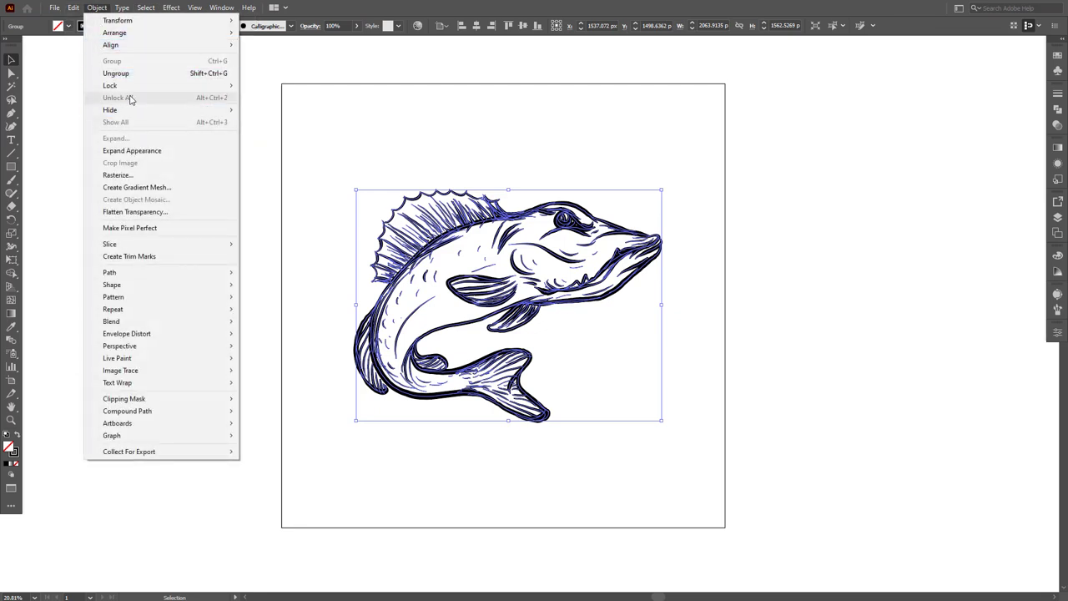
left_click(137, 151)
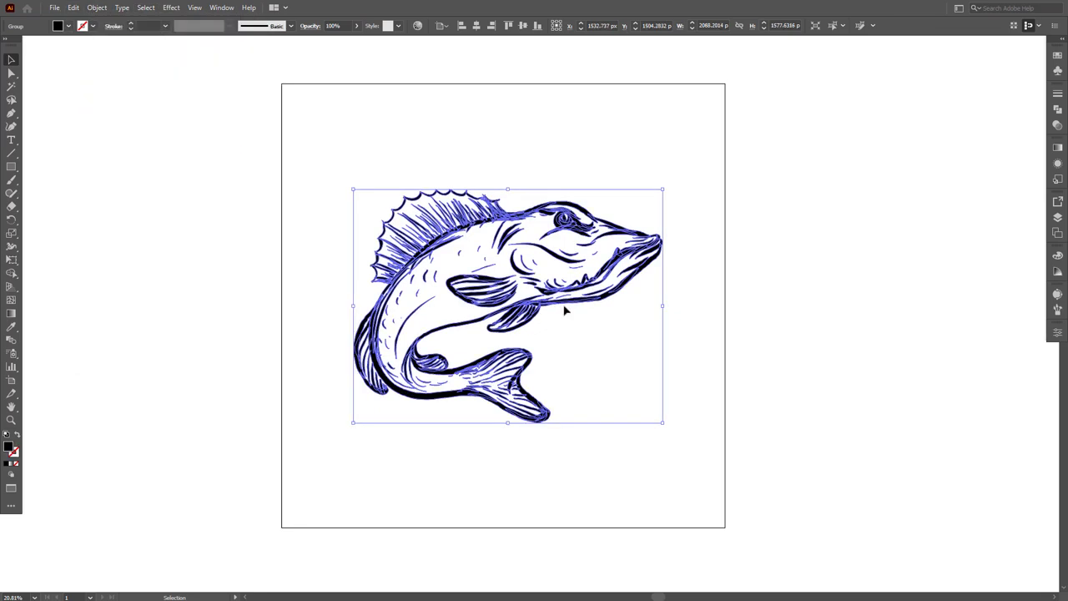
left_click(1057, 111)
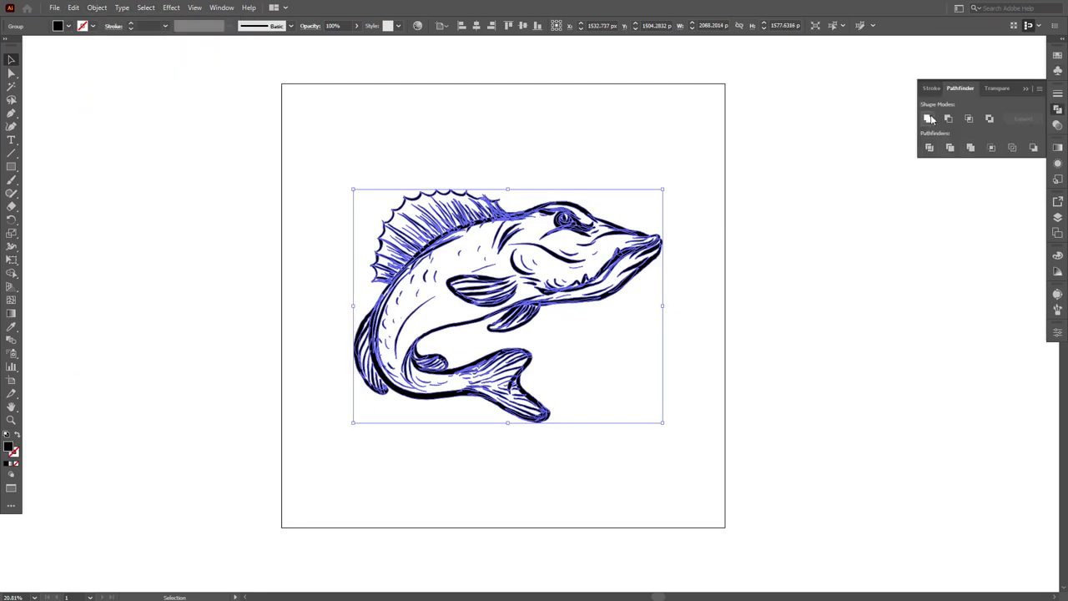
left_click(928, 120)
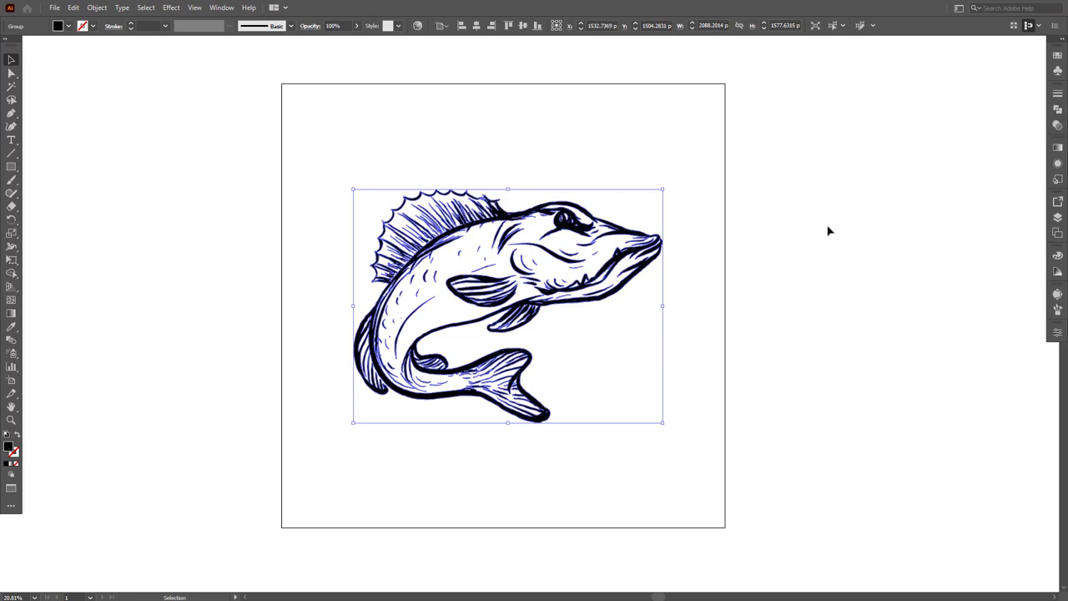
left_click(794, 243)
left_click(644, 258)
Step: Centre the fish on the artboard and fill it dark charcoal #283135
left_click(478, 27)
left_click(523, 27)
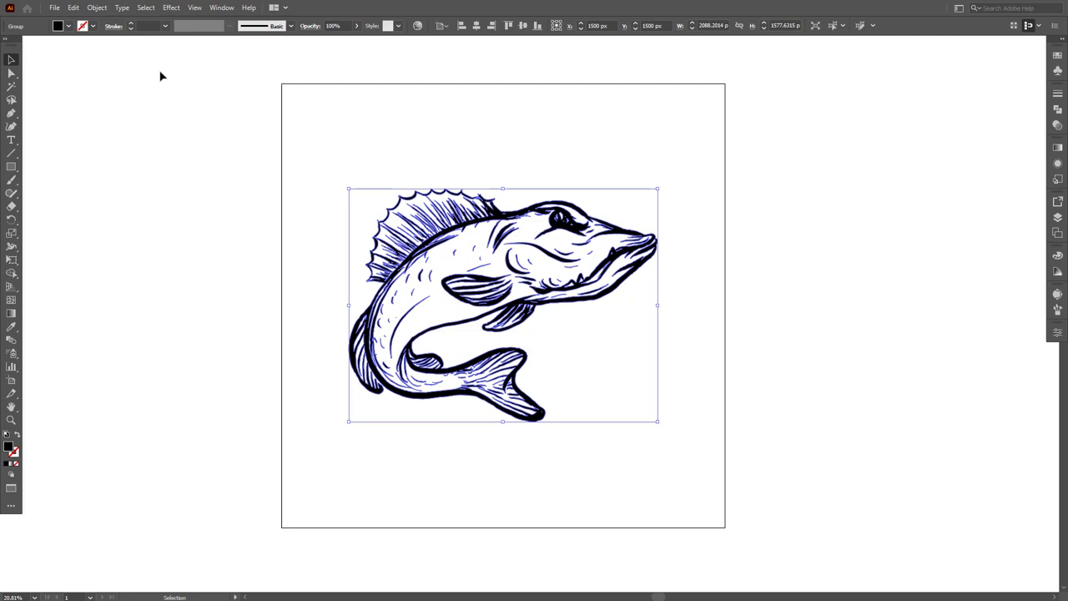
double_click(9, 446)
left_click_drag(628, 252, 623, 271)
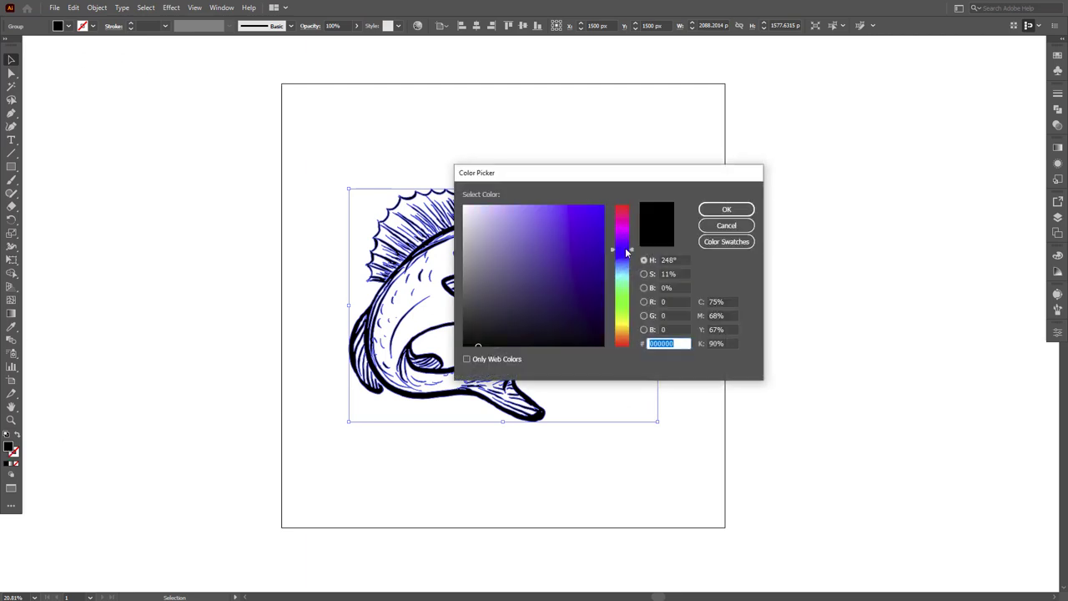
left_click_drag(498, 260, 491, 311)
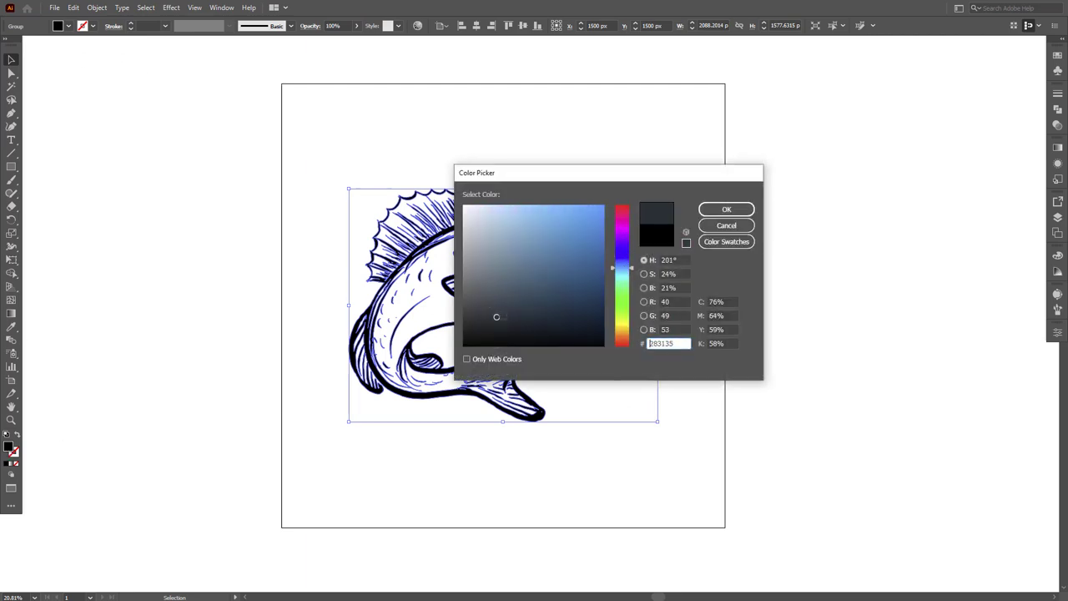
key("Return")
left_click(755, 284)
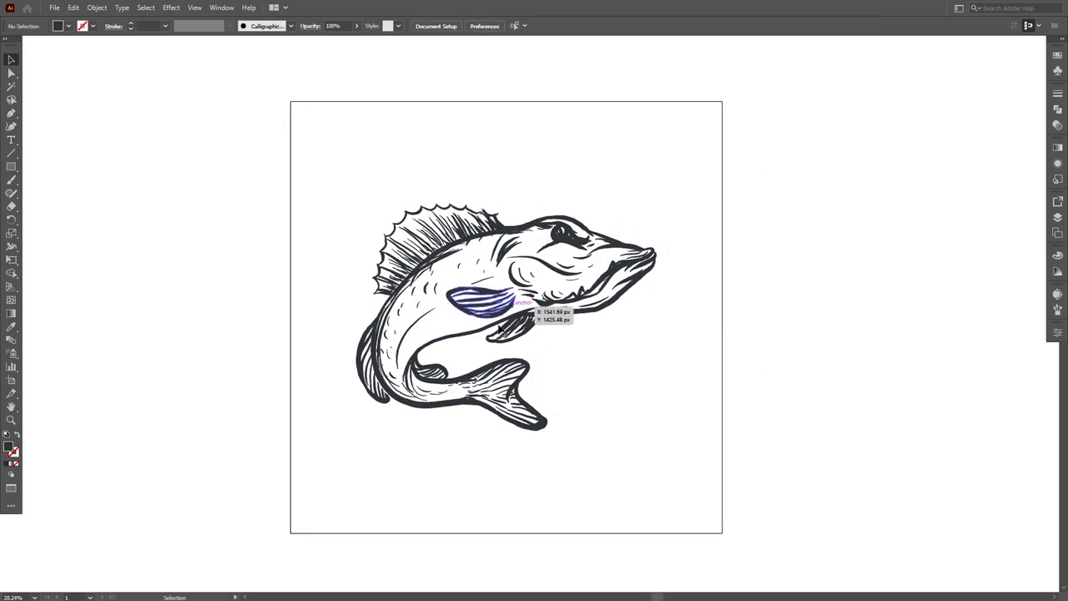
left_click(615, 259)
Step: Send the ellipse behind the fish, squash it slightly, and make it light blue
left_click(781, 296)
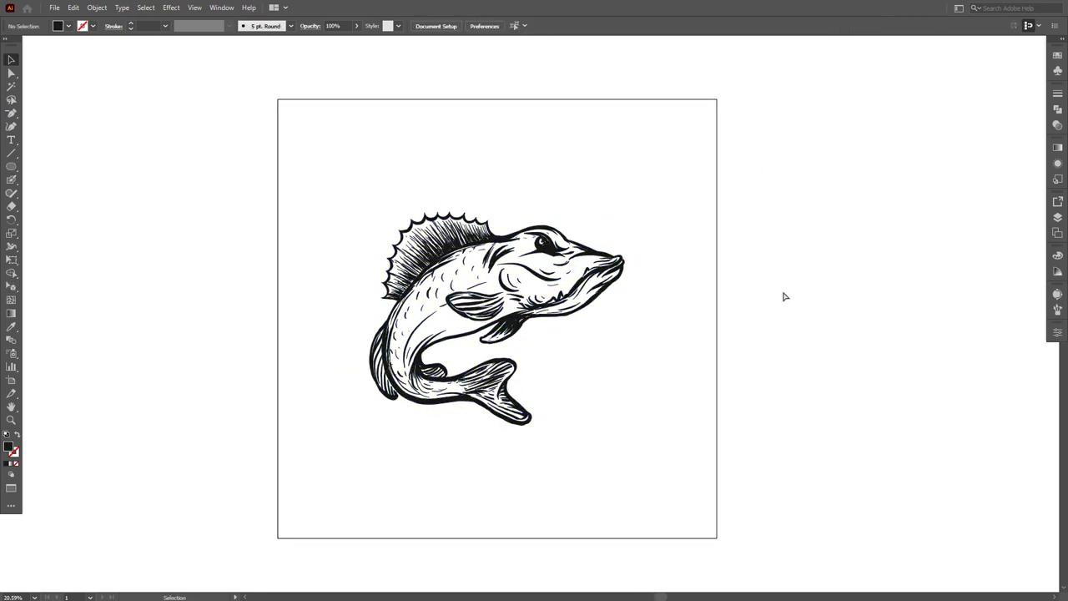
right_click(656, 234)
left_click(801, 469)
left_click_drag(516, 127, 517, 131)
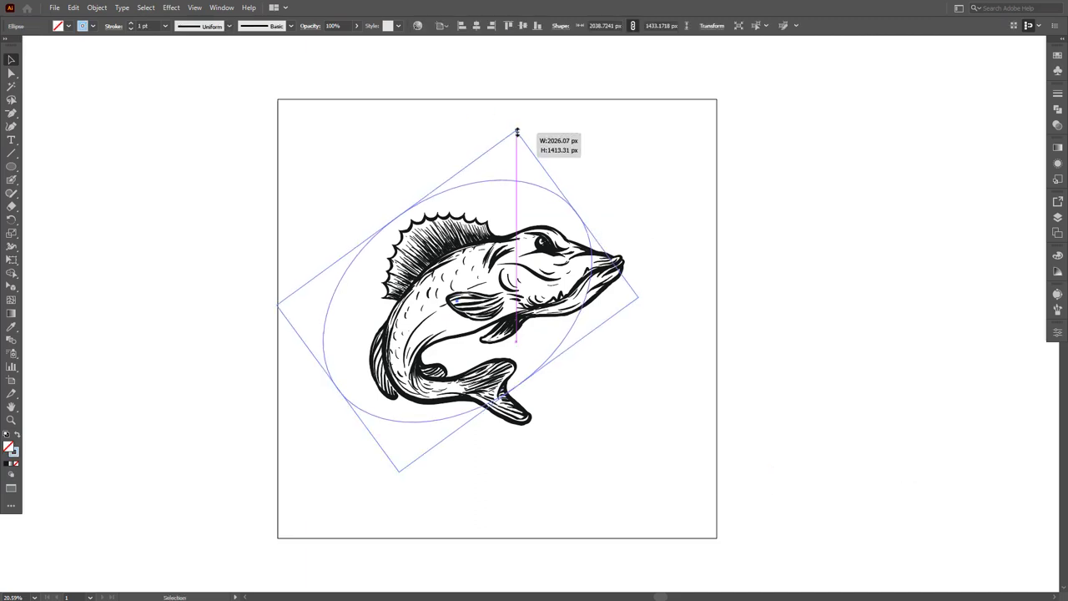
key("shift+x")
Step: Fill the fish group white, then stretch the rotated ellipse taller and wider
left_click(624, 265)
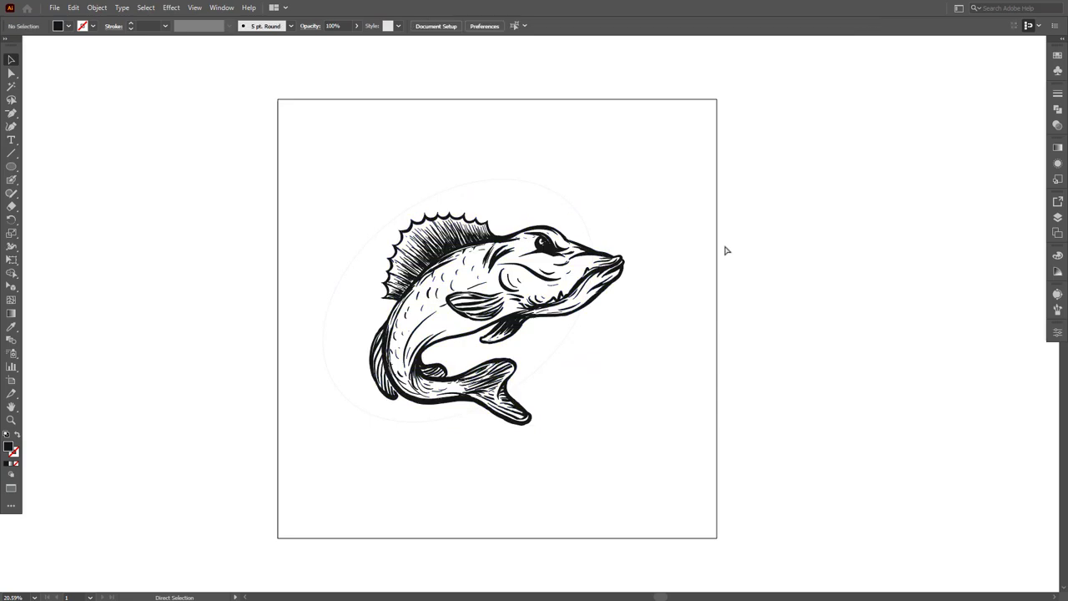
left_click(1056, 109)
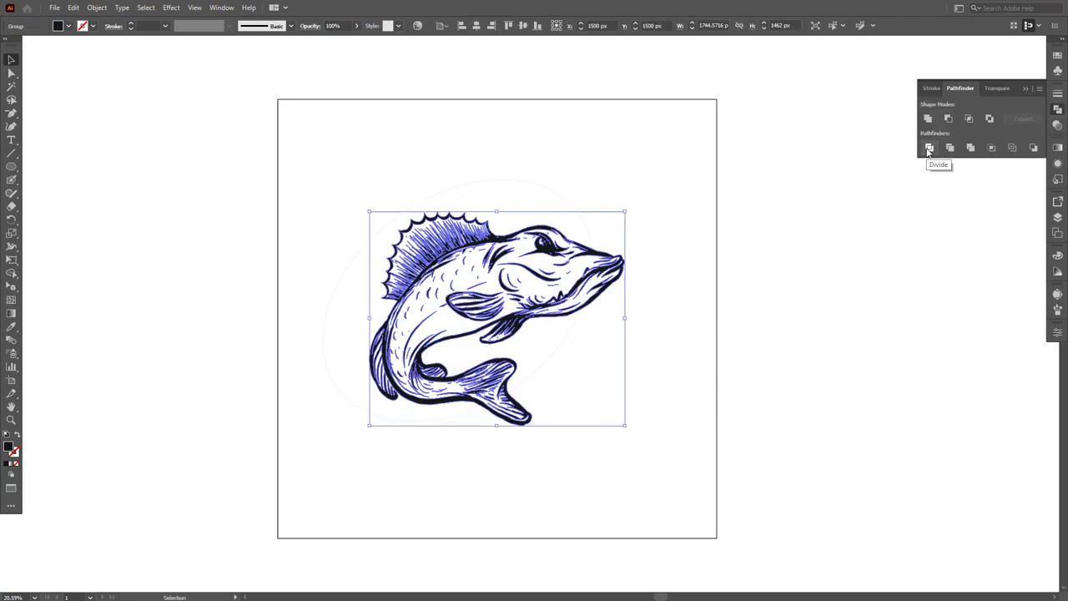
left_click(928, 149)
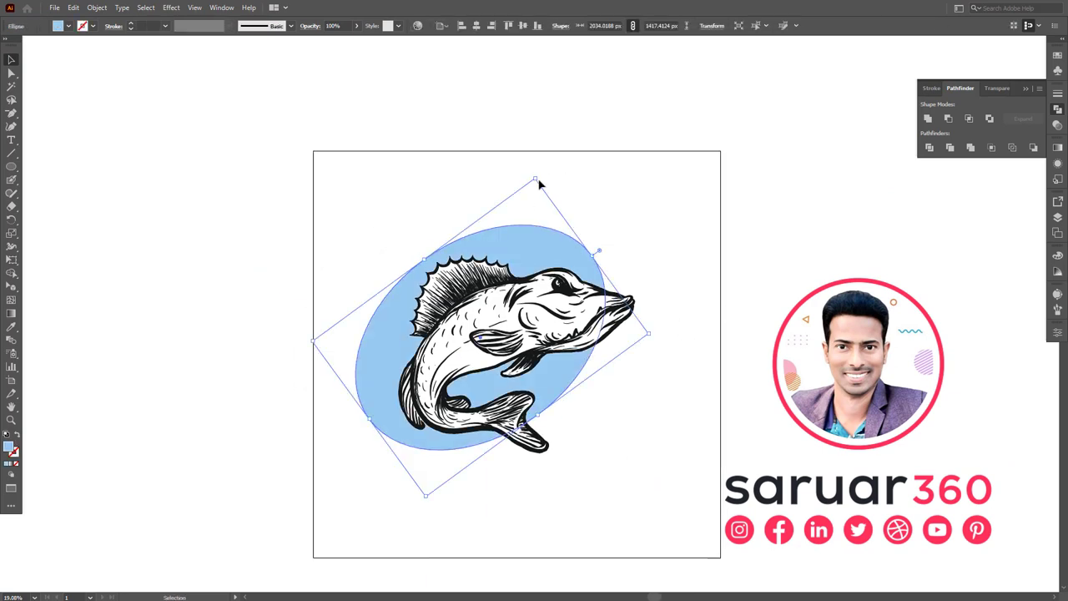
left_click_drag(538, 183, 538, 170)
left_click_drag(313, 340, 317, 332)
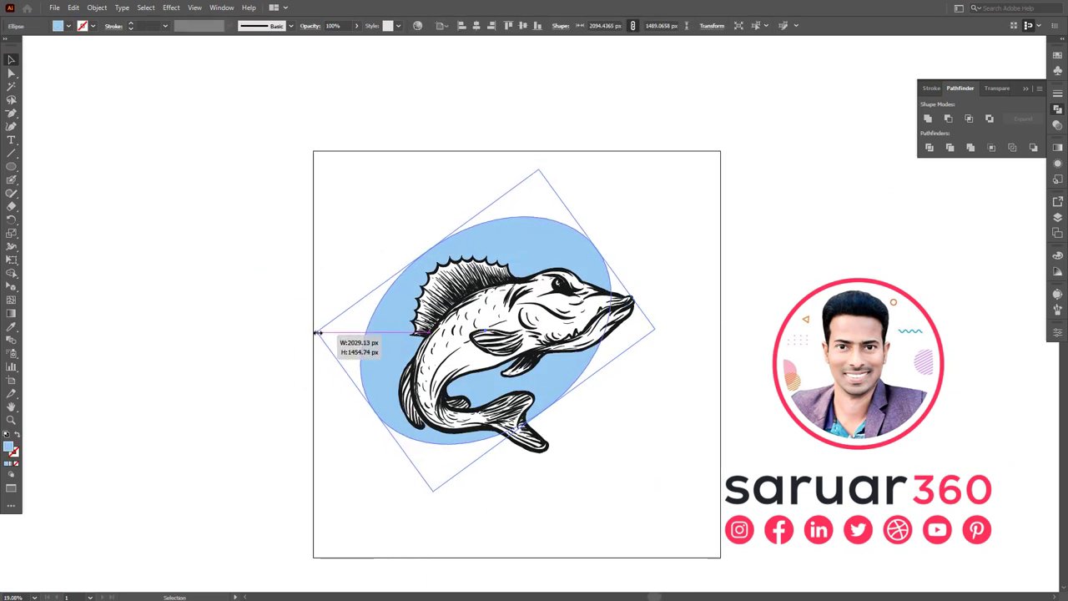
left_click_drag(655, 331, 674, 316)
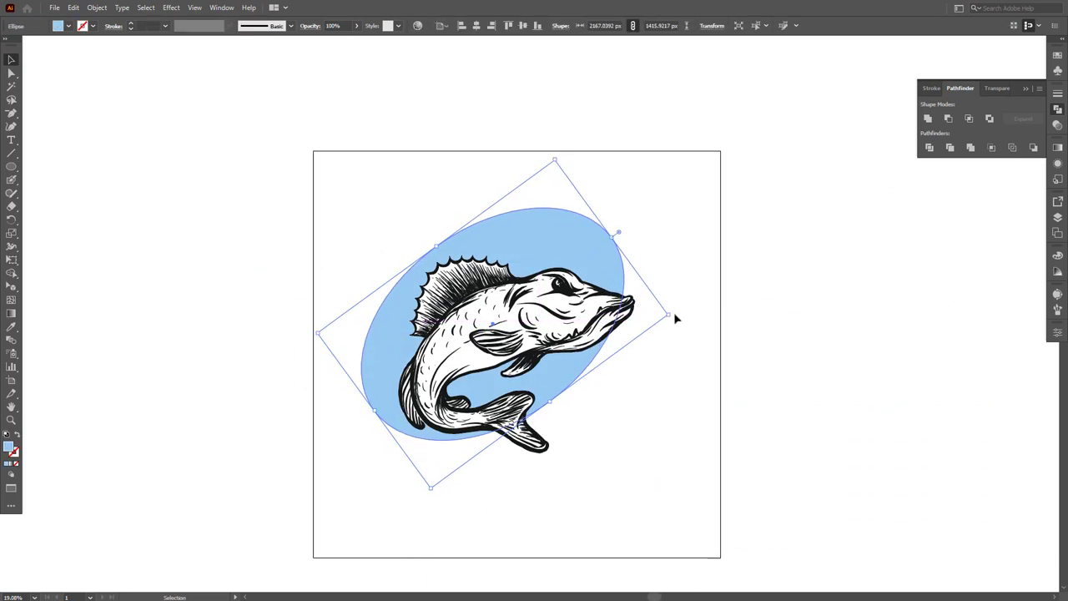
Step: Give the fish a 33 px Offset Path outline with round joins
left_click(601, 308)
left_click(97, 8)
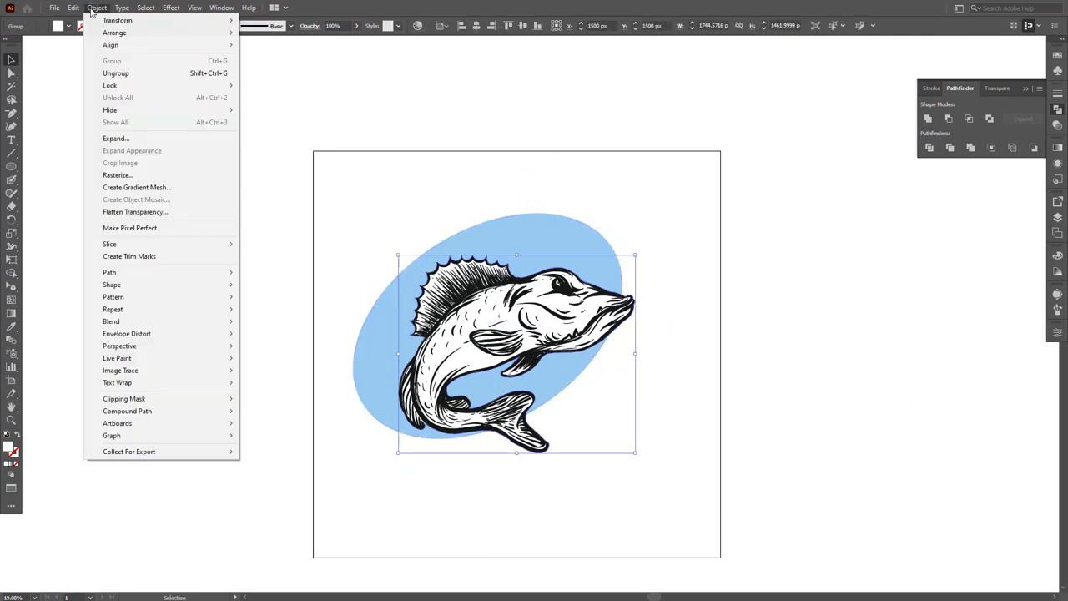
left_click(109, 272)
left_click(267, 309)
left_click(857, 276)
left_click(844, 307)
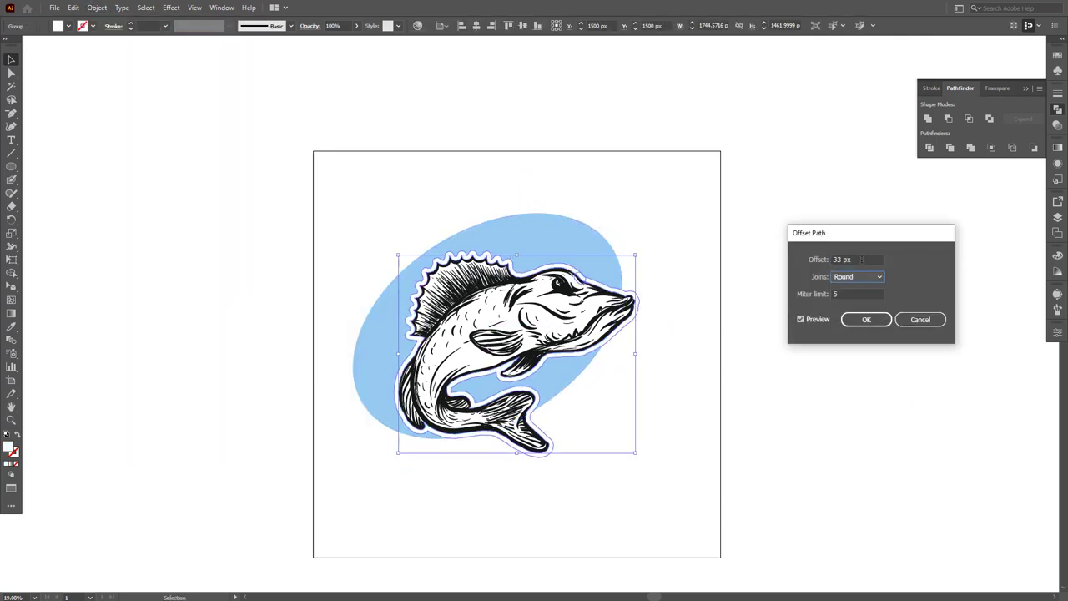
left_click(866, 319)
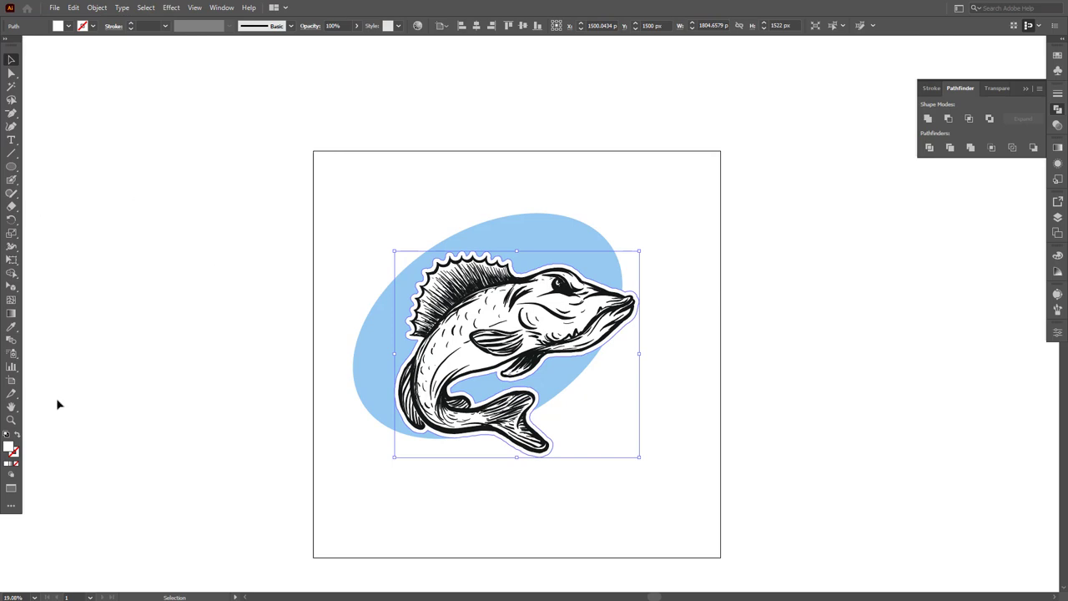
Step: Duplicate the blue ellipse behind the fish as a white stroked ring
left_click(582, 247)
key("ctrl+shift+bracketright")
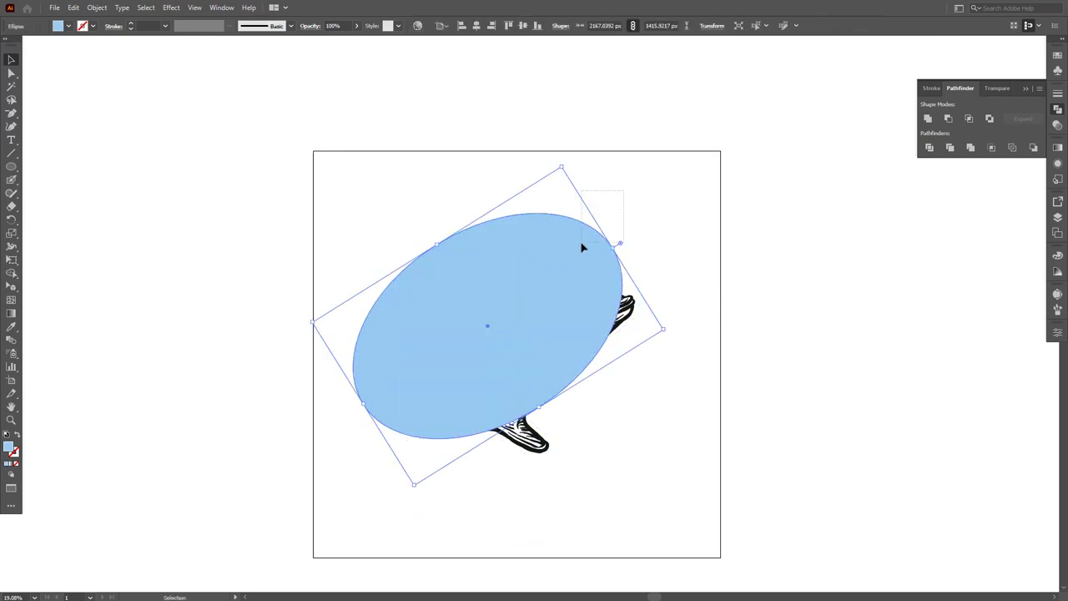
key("ctrl+bracketleft")
key("ctrl+bracketleft")
key("i")
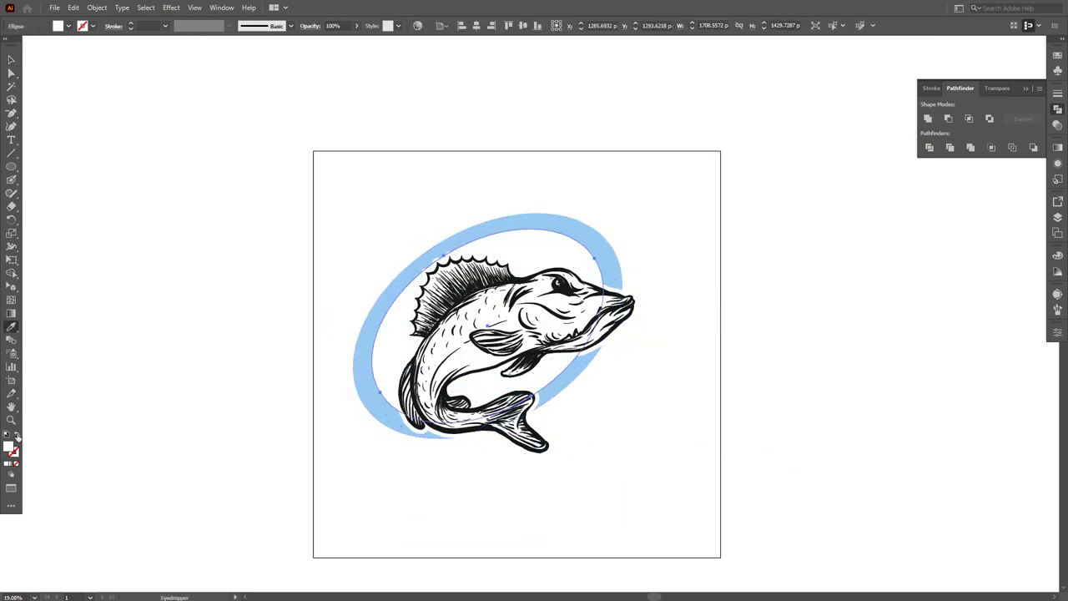
left_click(17, 435)
key("v")
left_click(145, 26)
Step: Cut the ring with Scissors, enlarge the upper arc, and expand it into a tapered shape
left_click(11, 206)
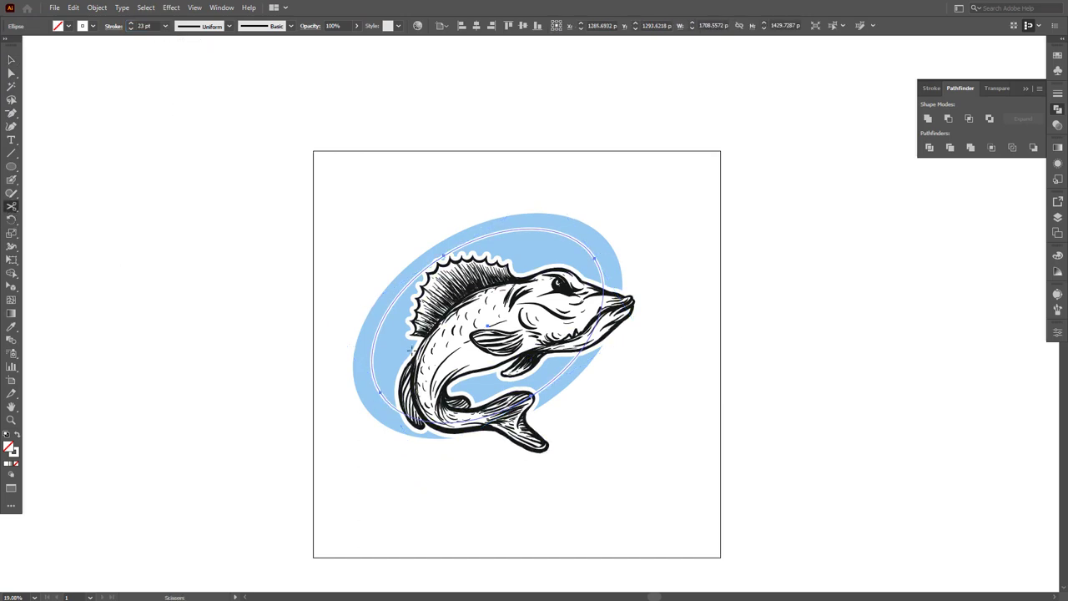
left_click(382, 390)
left_click(543, 382)
left_click(11, 60)
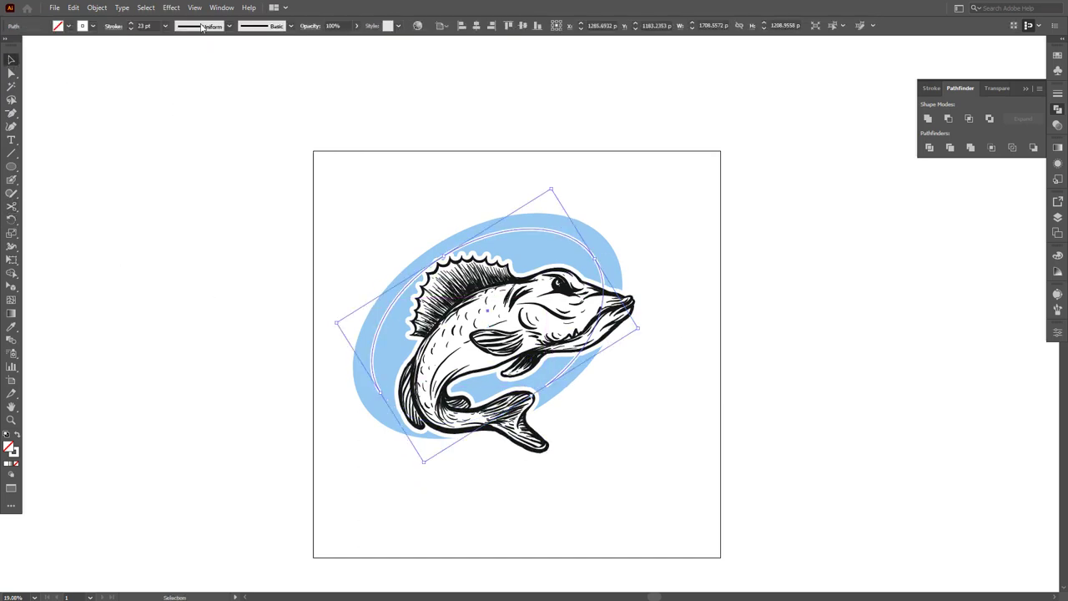
left_click_drag(591, 257, 591, 156)
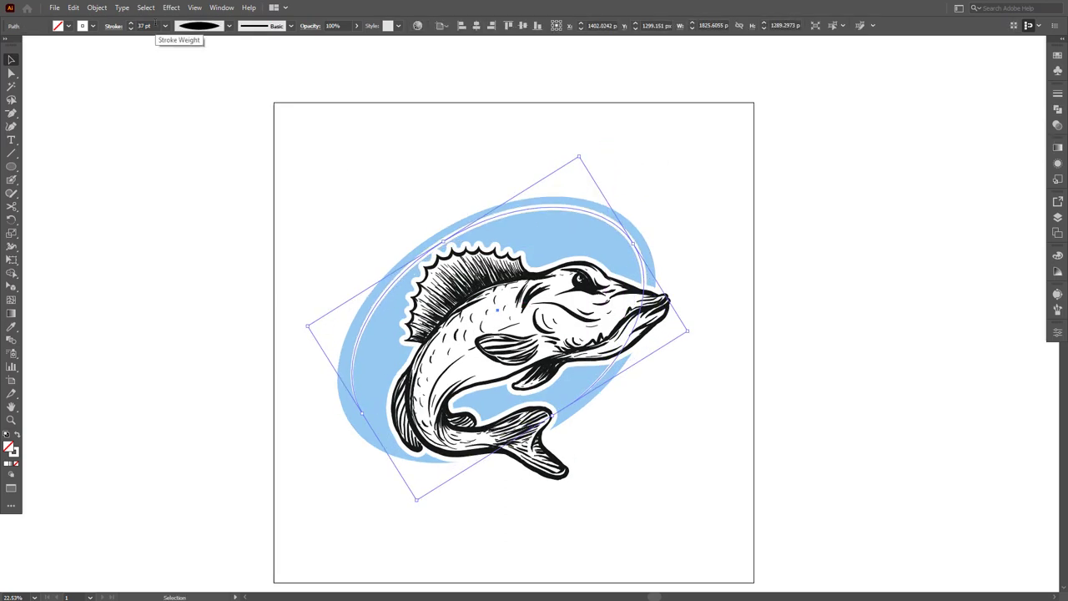
scroll(587, 160, "down", 1)
left_click(455, 234)
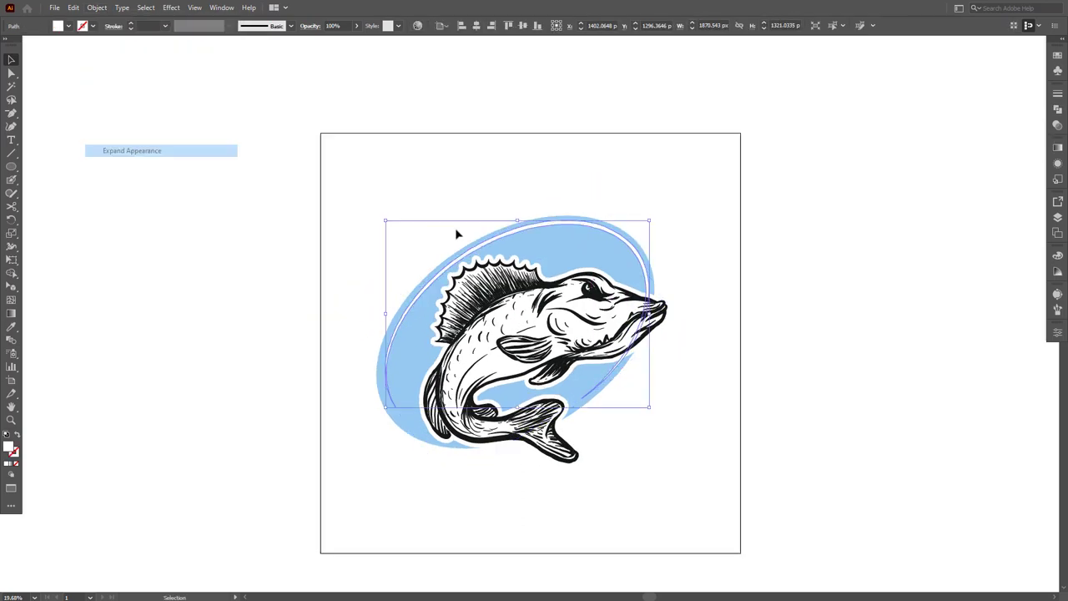
key("shift+ctrl+F9")
Step: Draw a small white bubble circle above the dorsal fin
key("l")
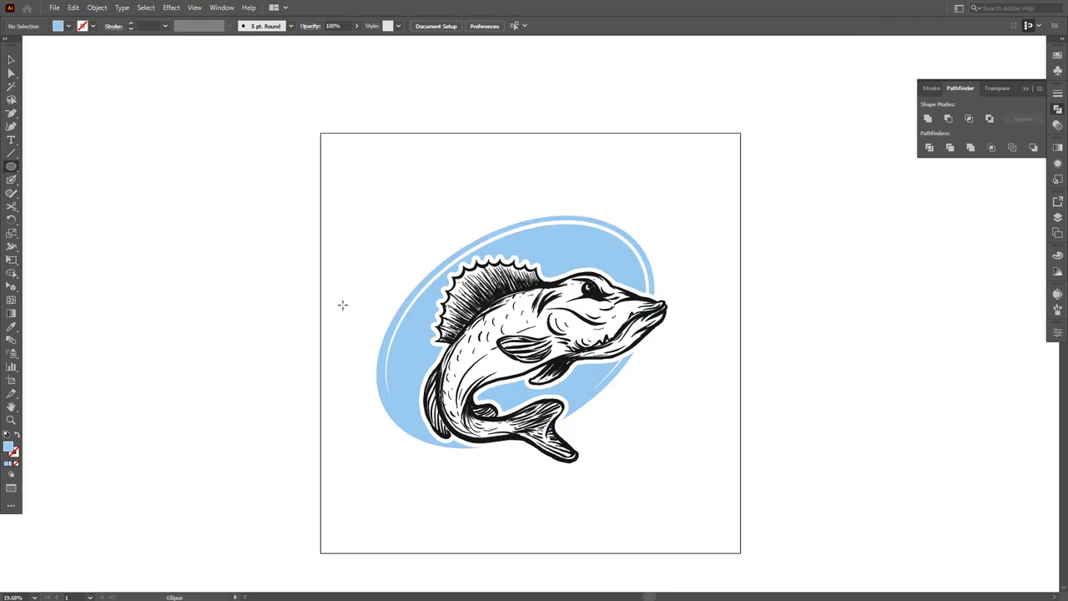
mouse_move(421, 356)
left_mouse_down()
mouse_move(435, 370)
mouse_move(581, 214)
left_mouse_up()
key("v")
scroll(492, 397, "up", 2)
left_click(533, 334)
scroll(581, 214, "up", 3)
scroll(775, 141, "down", 2)
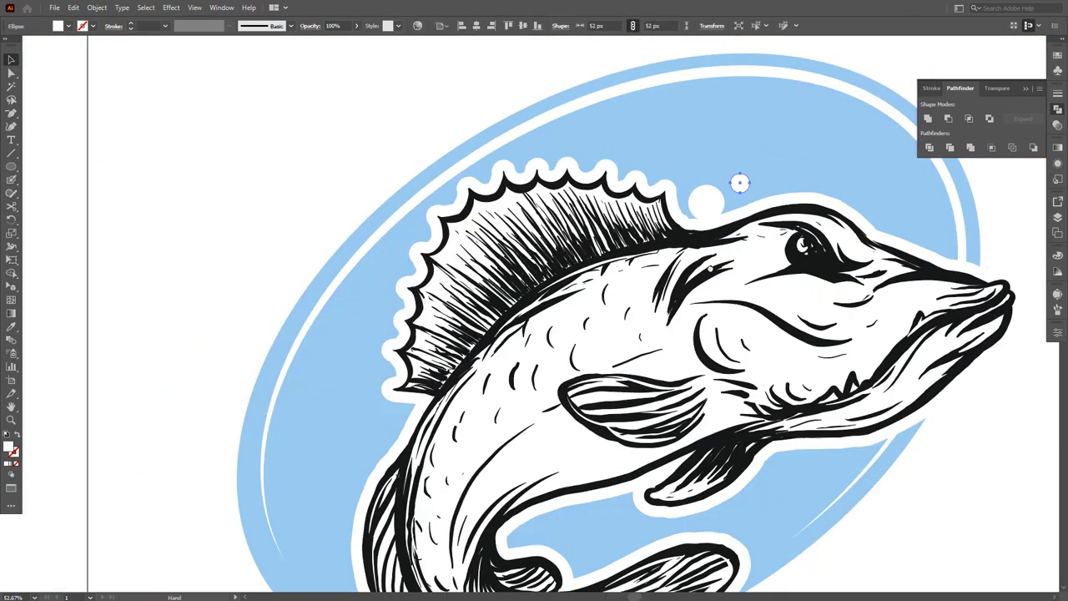
scroll(739, 179, "down", 1)
Step: Alt-drag copies of the bubble into clusters above the fin and at lower left
mouse_move(628, 367)
left_mouse_down()
mouse_move(607, 322)
mouse_move(584, 309)
left_mouse_up()
mouse_move(570, 327)
left_mouse_down()
mouse_move(641, 302)
mouse_move(601, 309)
left_mouse_up()
scroll(600, 310, "down", 2)
mouse_move(489, 186)
left_mouse_down()
mouse_move(507, 230)
mouse_move(507, 219)
left_mouse_up()
scroll(777, 298, "down", 3)
scroll(509, 161, "up", 3)
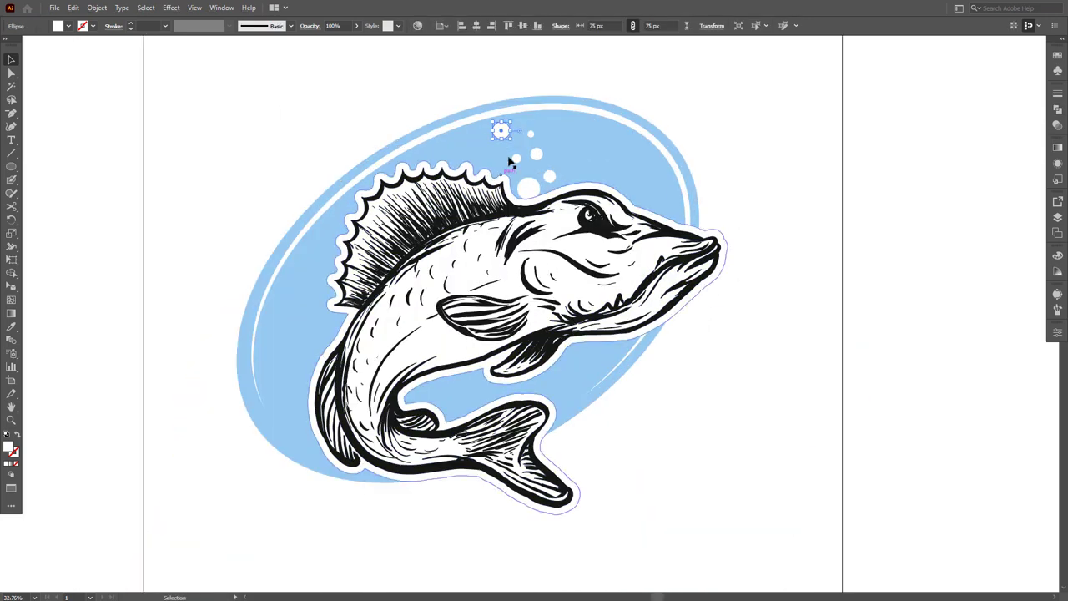
mouse_move(501, 130)
left_mouse_down()
mouse_move(281, 424)
mouse_move(526, 131)
mouse_move(576, 220)
mouse_move(269, 517)
mouse_move(239, 487)
mouse_move(241, 522)
mouse_move(271, 474)
left_mouse_up()
scroll(530, 138, "up", 3)
scroll(576, 220, "down", 2)
Step: Fit the whole artboard in view and deselect everything to review the badge
key("ctrl+0")
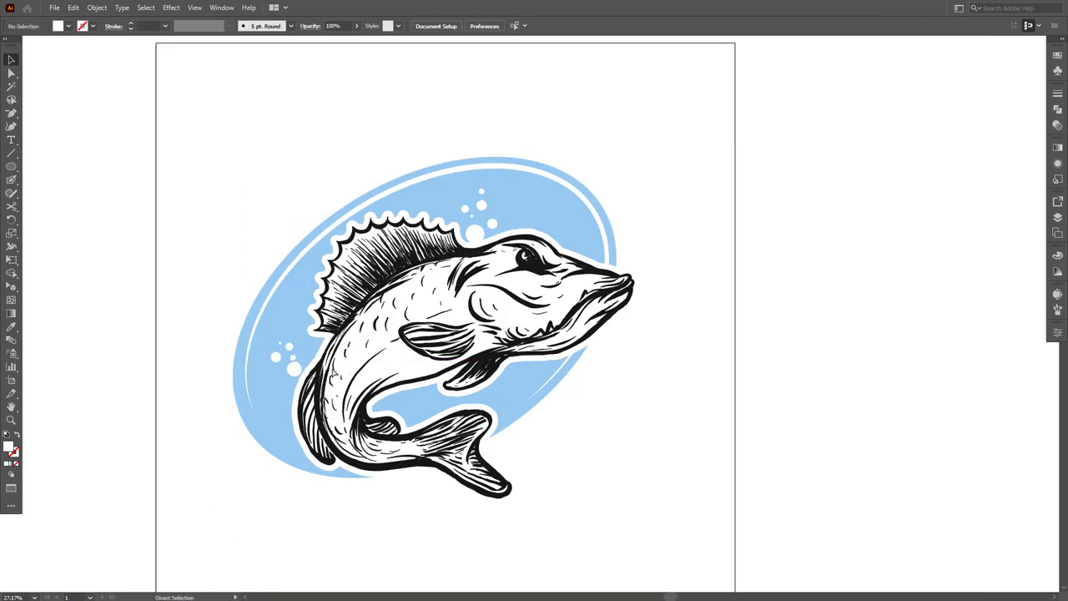
scroll(634, 109, "down", 2)
key("ctrl+a")
left_click(689, 220)
scroll(693, 305, "down", 1)
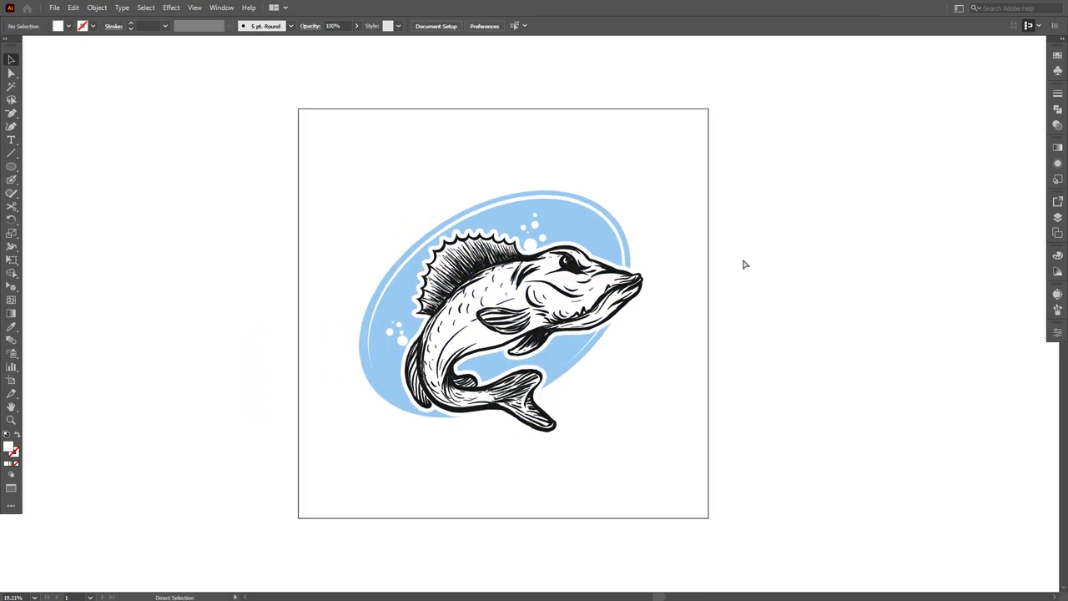